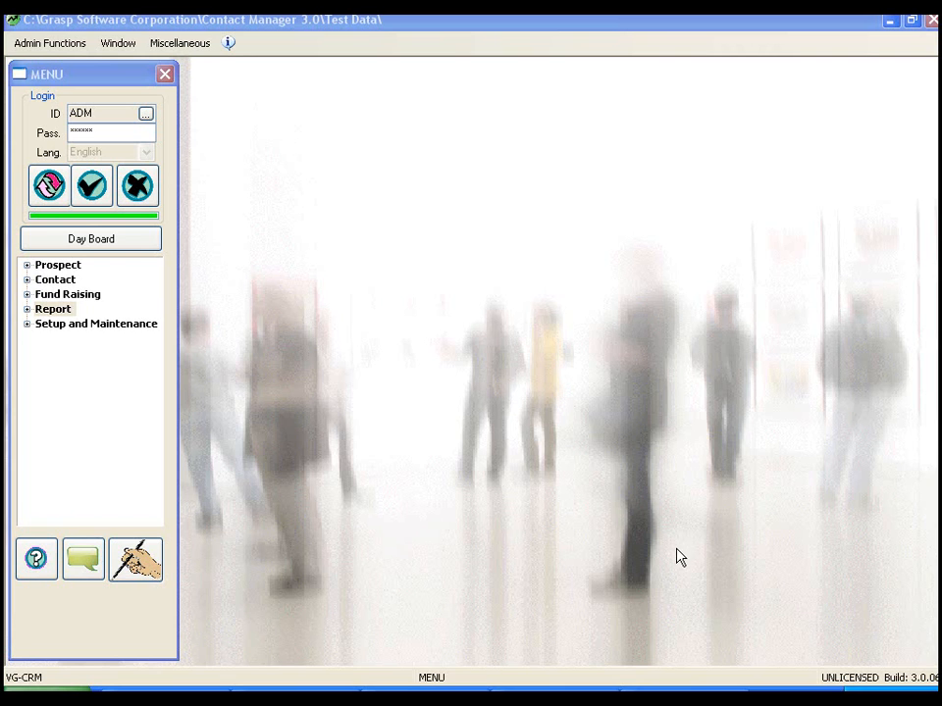
- Open the Fund Raising form for receiving a donation and set the donation date to 7/6/2011
left_click(81, 297)
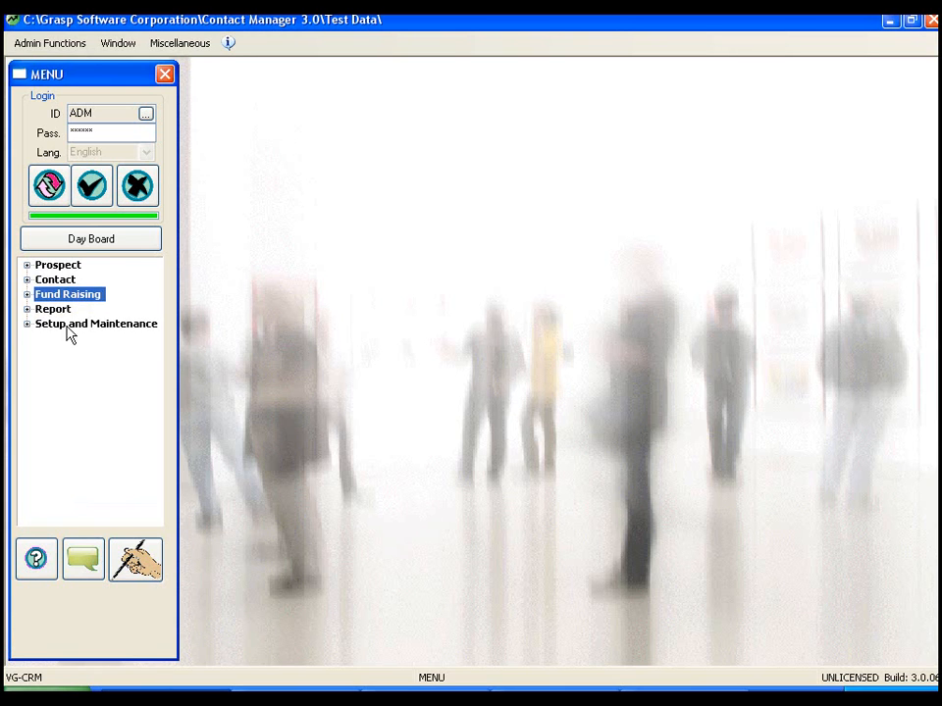
left_click(28, 295)
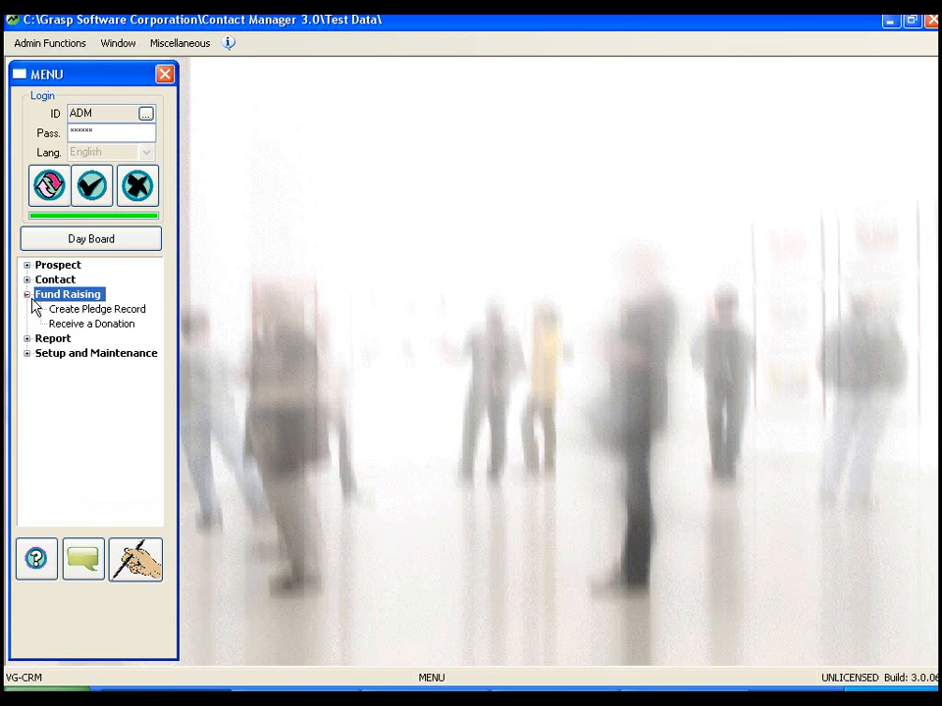
left_click(85, 328)
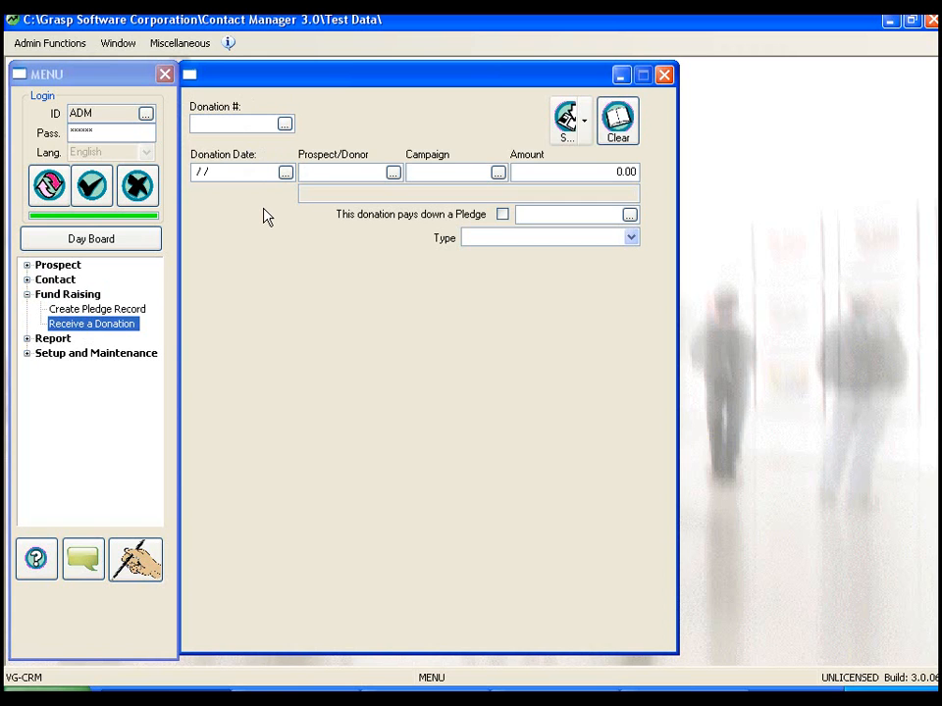
left_click(285, 174)
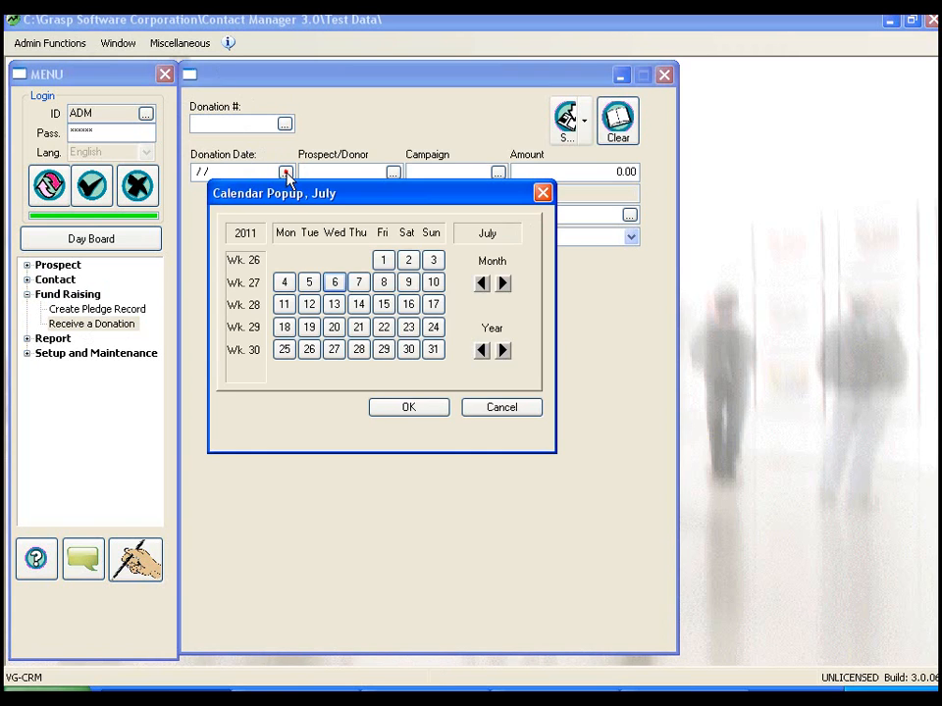
left_click(335, 284)
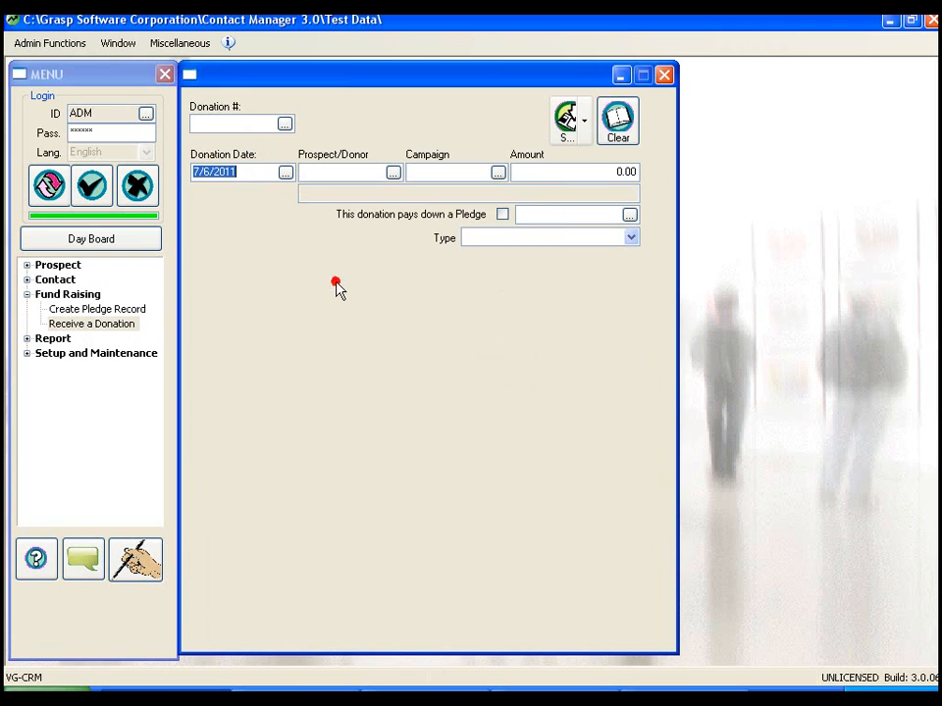
- Select DEF COMPANY INC. as the donor and XMASCAMP as the campaign through their lookups
left_click(393, 173)
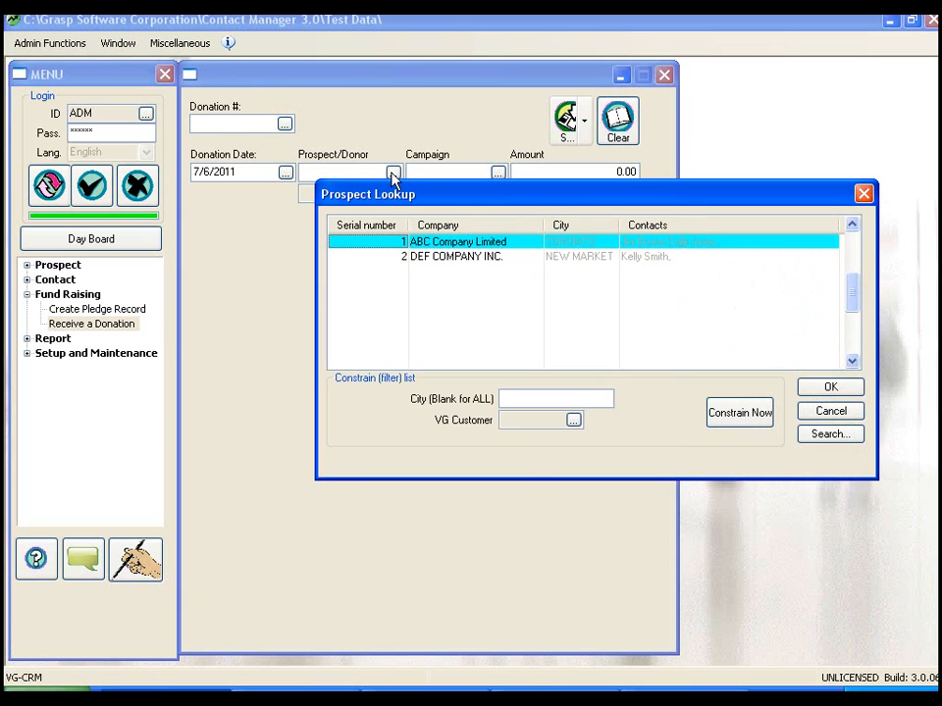
double_click(403, 258)
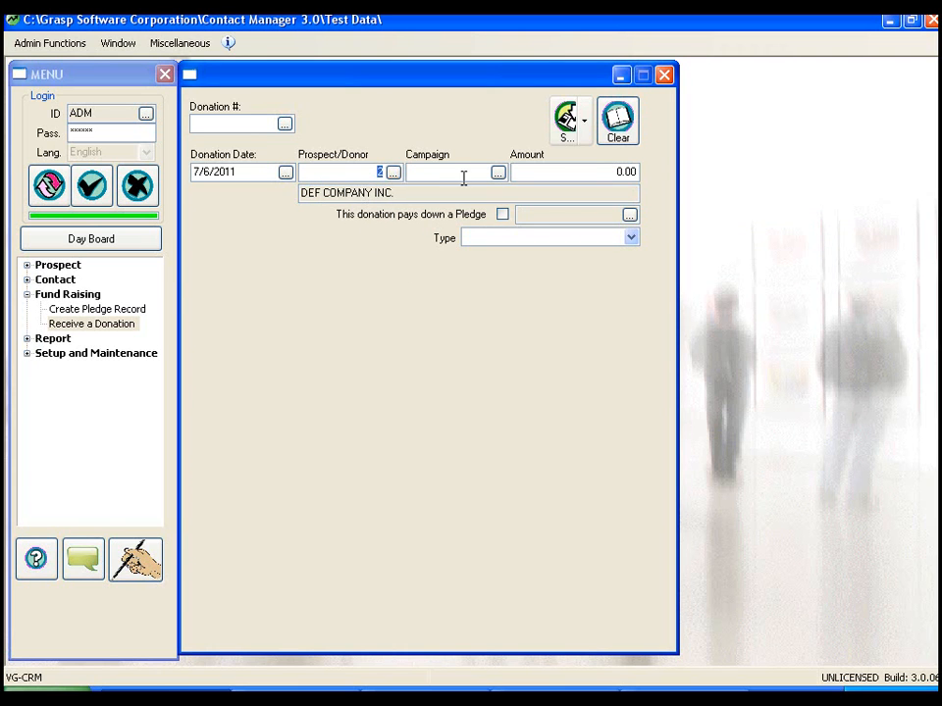
left_click(497, 174)
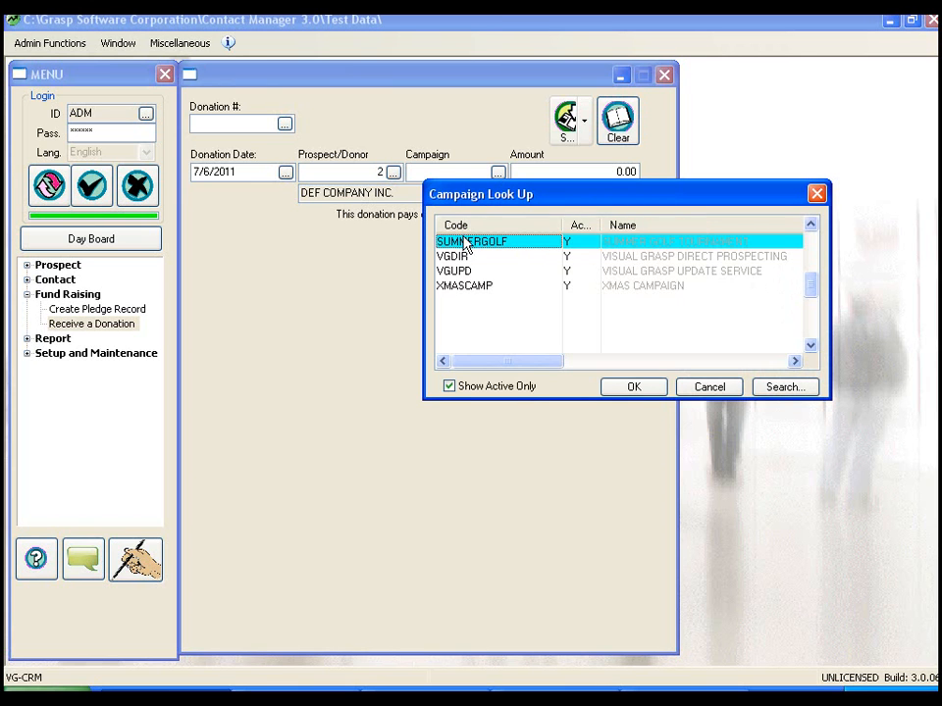
double_click(469, 286)
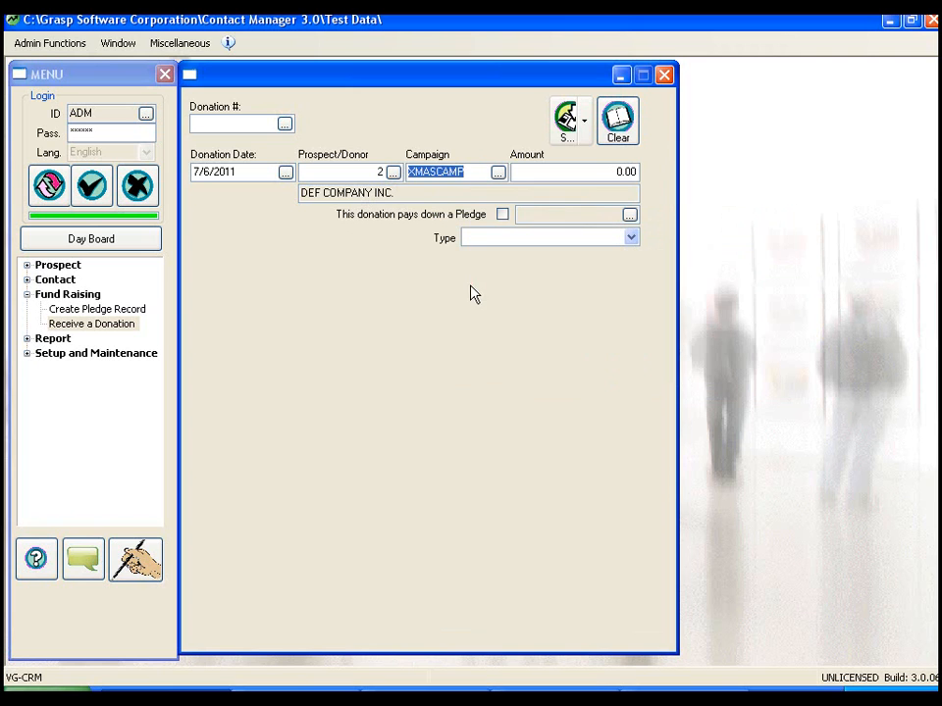
- Set the donation amount to 100.00
left_click(593, 172)
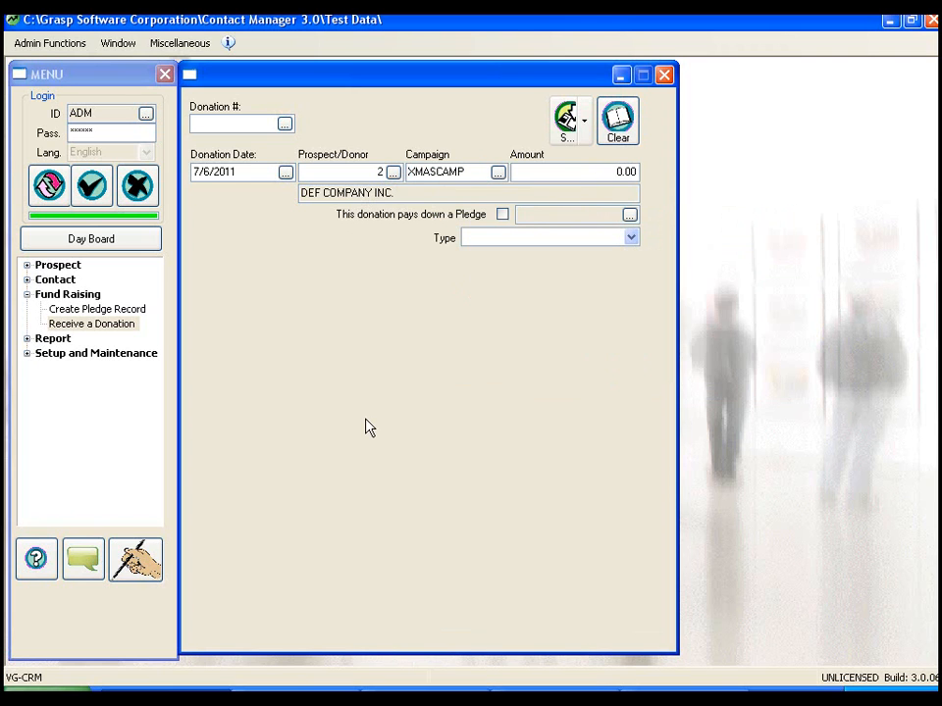
type("100")
- Try to apply the donation to one of the donor's pledges through the pledge lookup
left_click(501, 215)
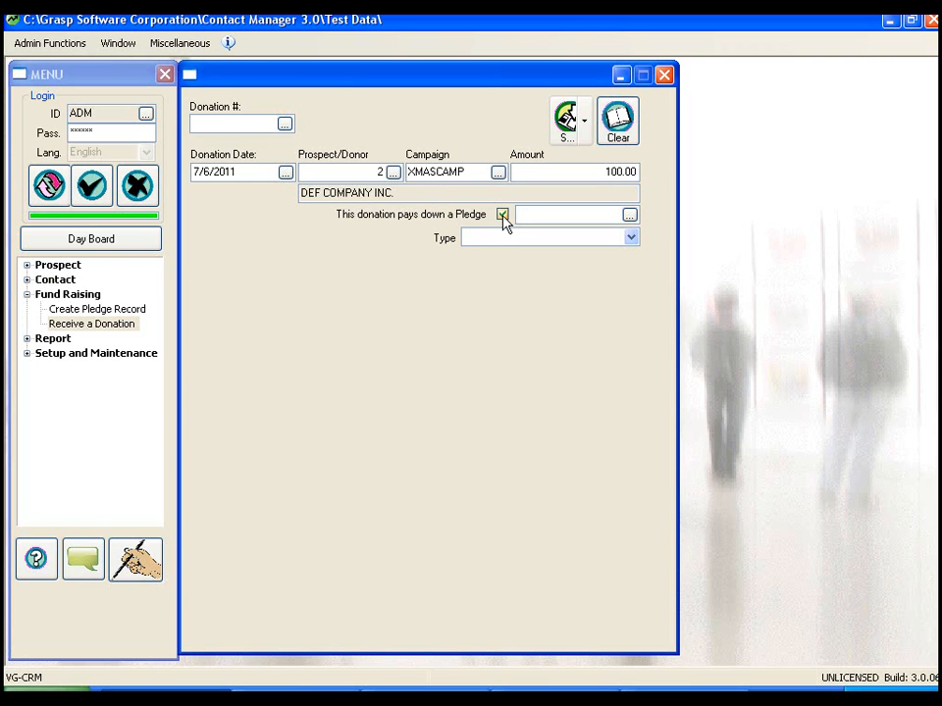
left_click(630, 214)
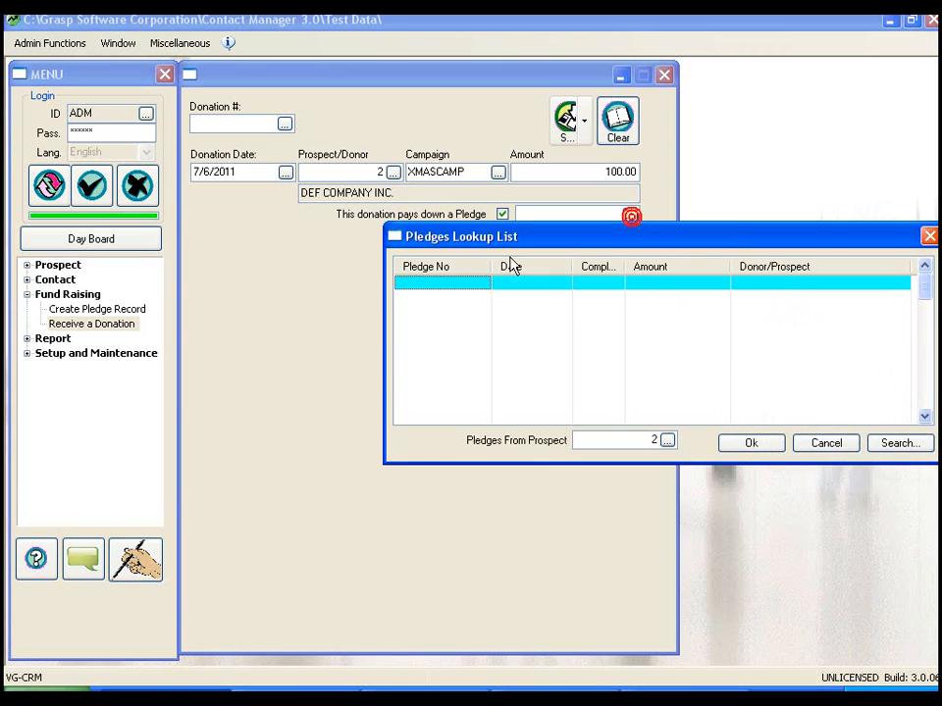
left_click(808, 441)
left_click(502, 215)
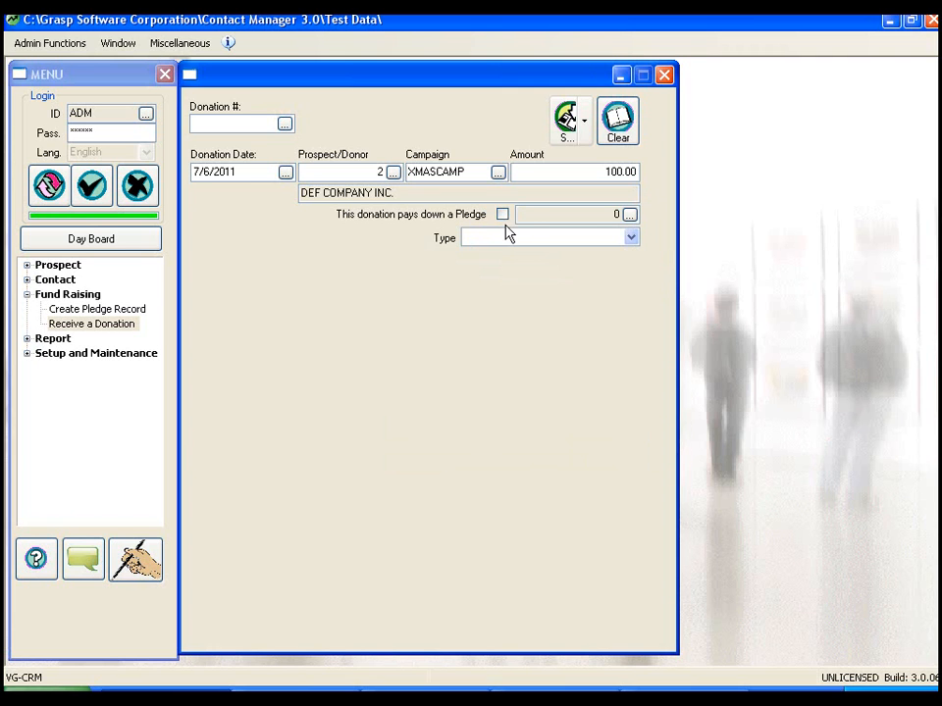
- Try the donation types Cash Gift, Cash Gift With Advantage, NON-Cash Gift and NON-Cash Gift With Advantage in turn
left_click(632, 239)
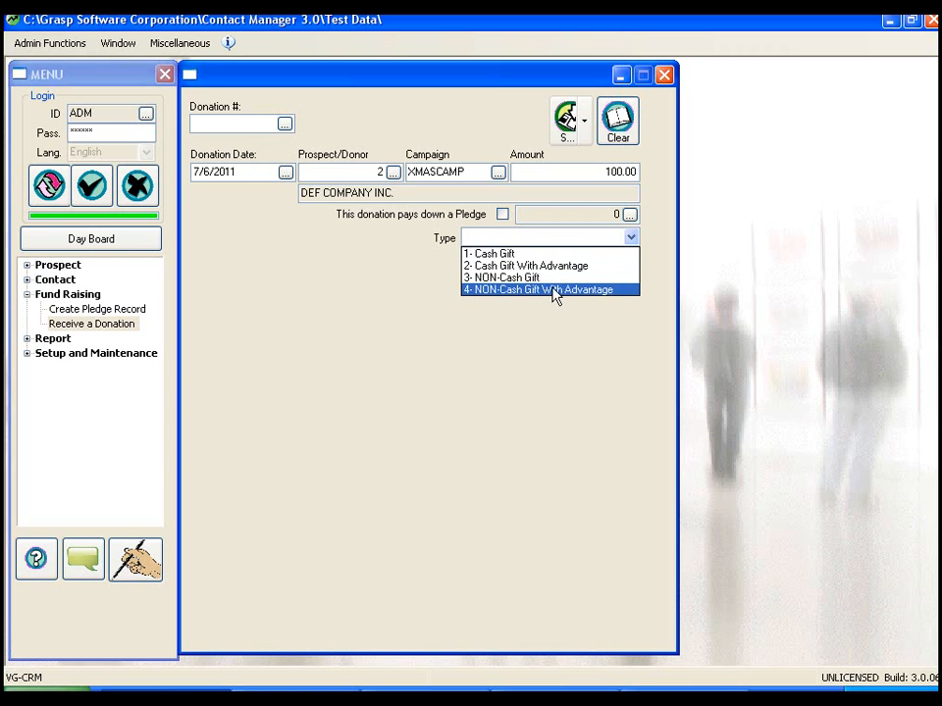
left_click(512, 254)
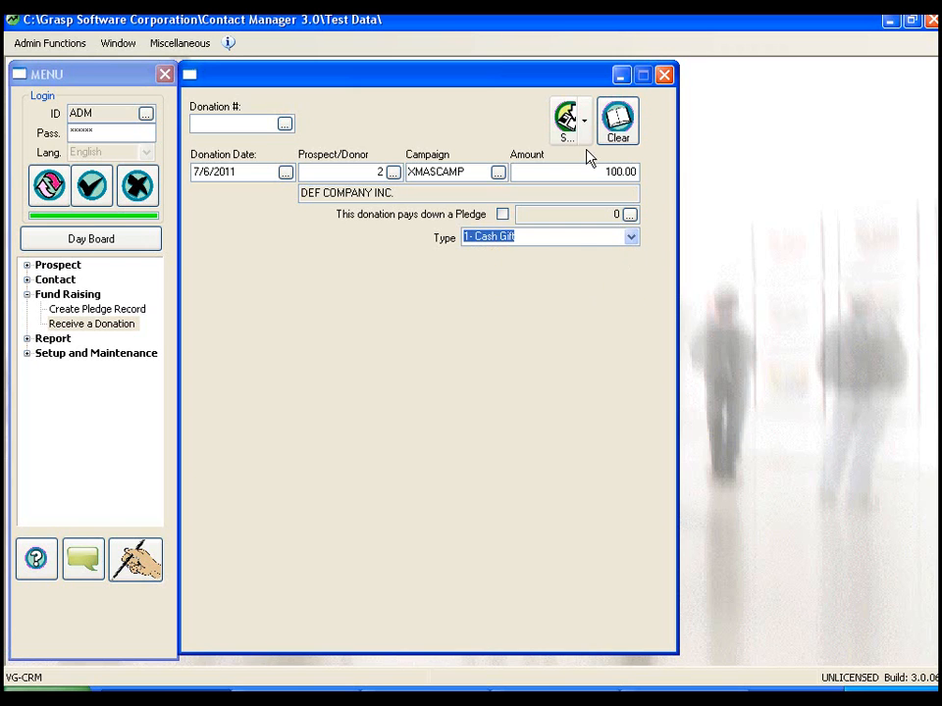
left_click(631, 238)
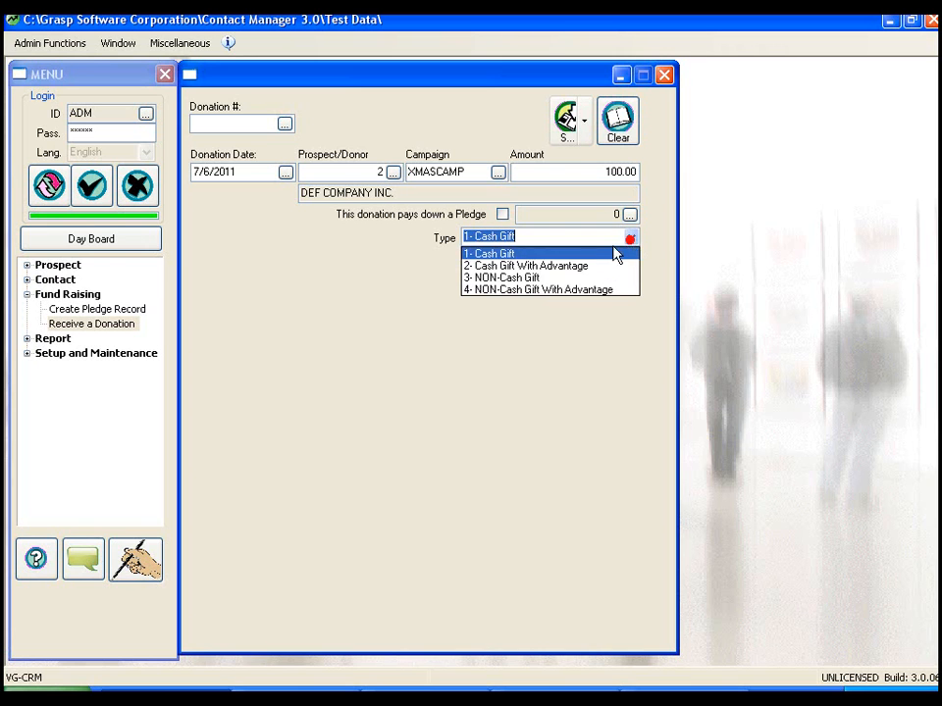
left_click(578, 267)
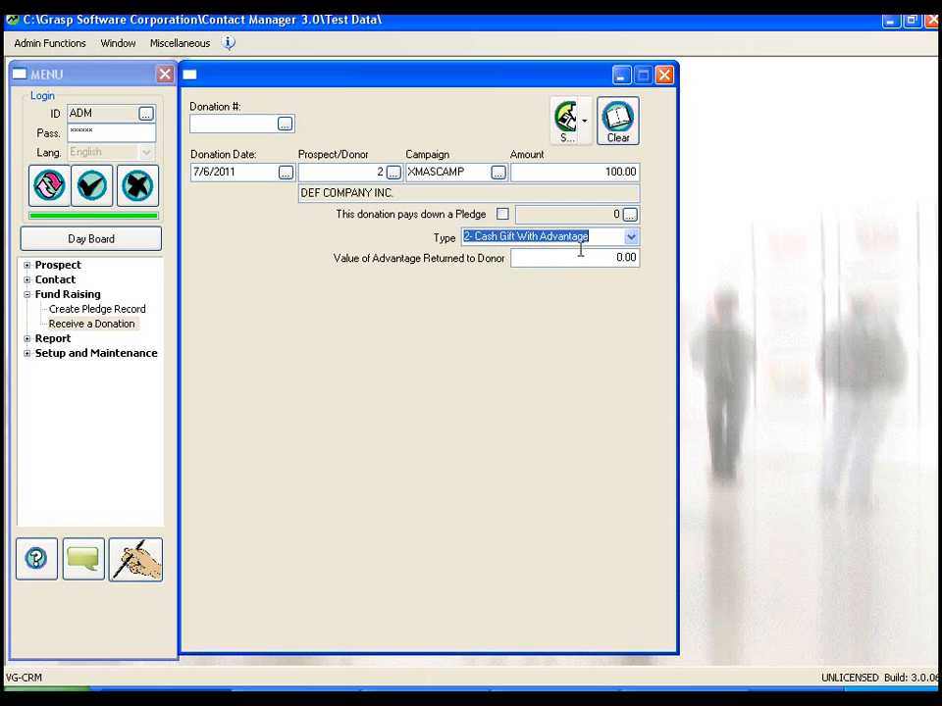
left_click(631, 238)
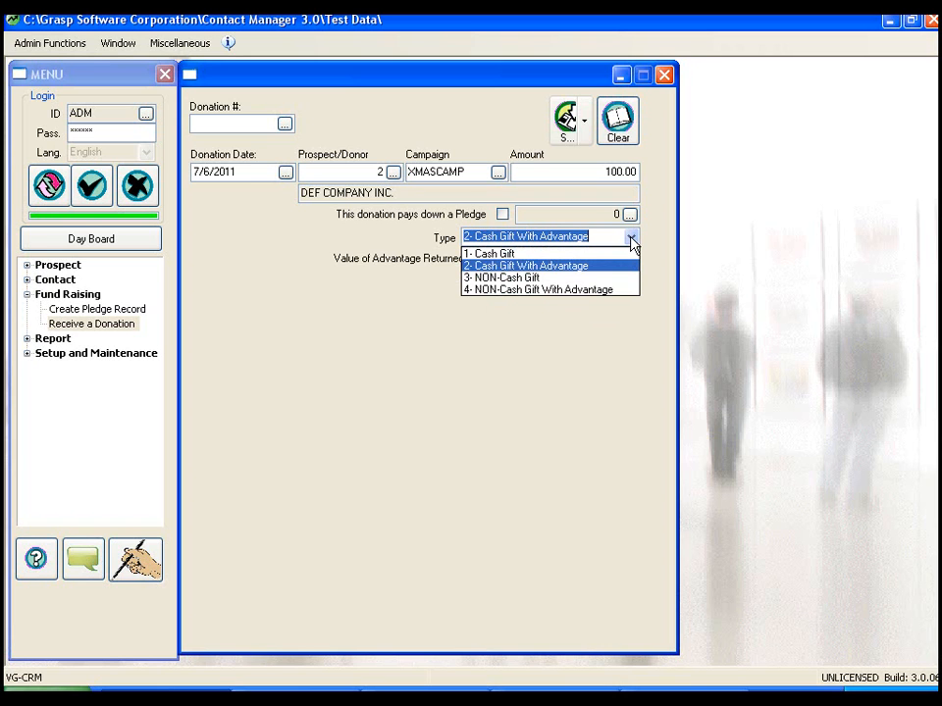
left_click(535, 279)
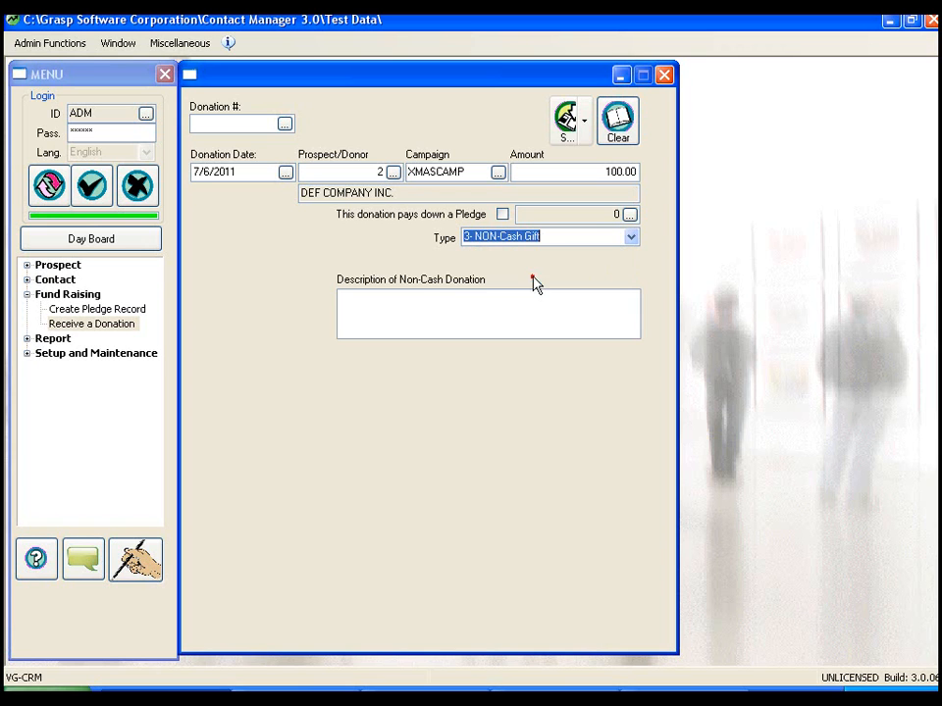
left_click(362, 296)
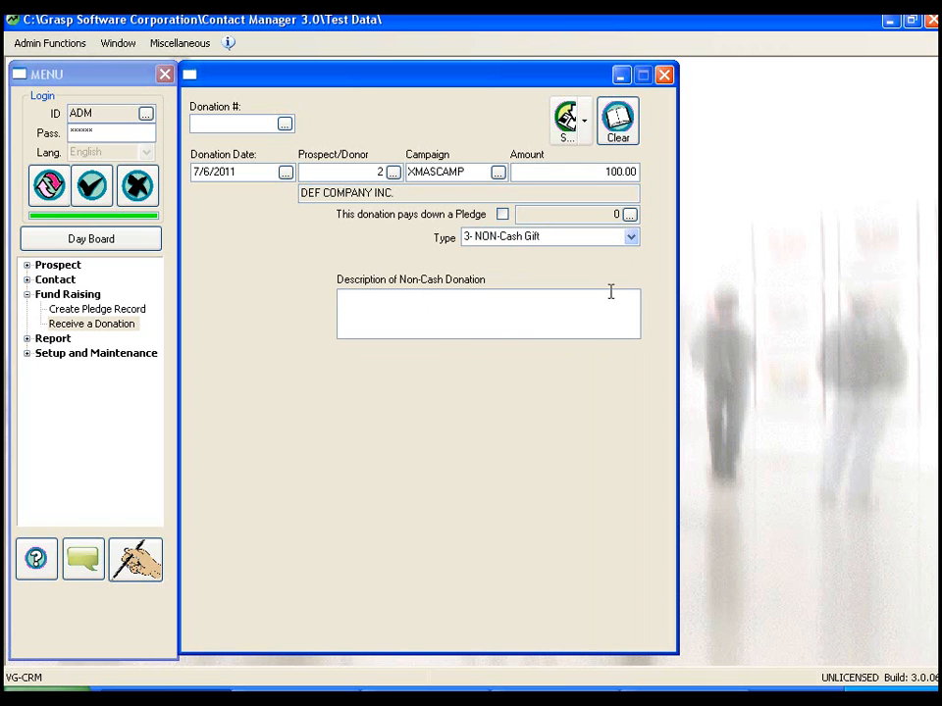
left_click(632, 240)
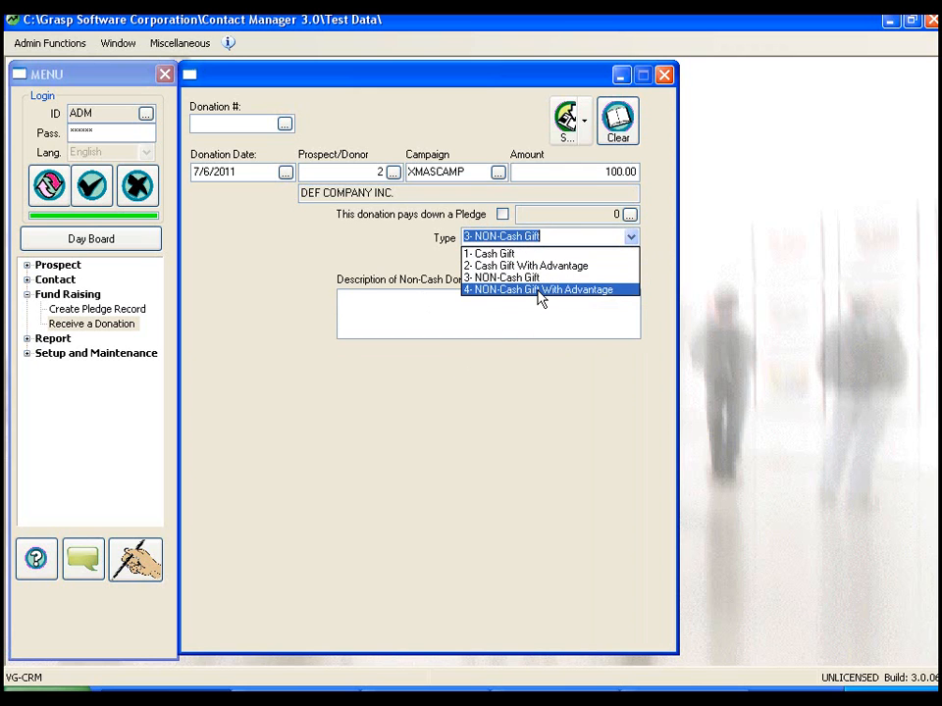
left_click(538, 291)
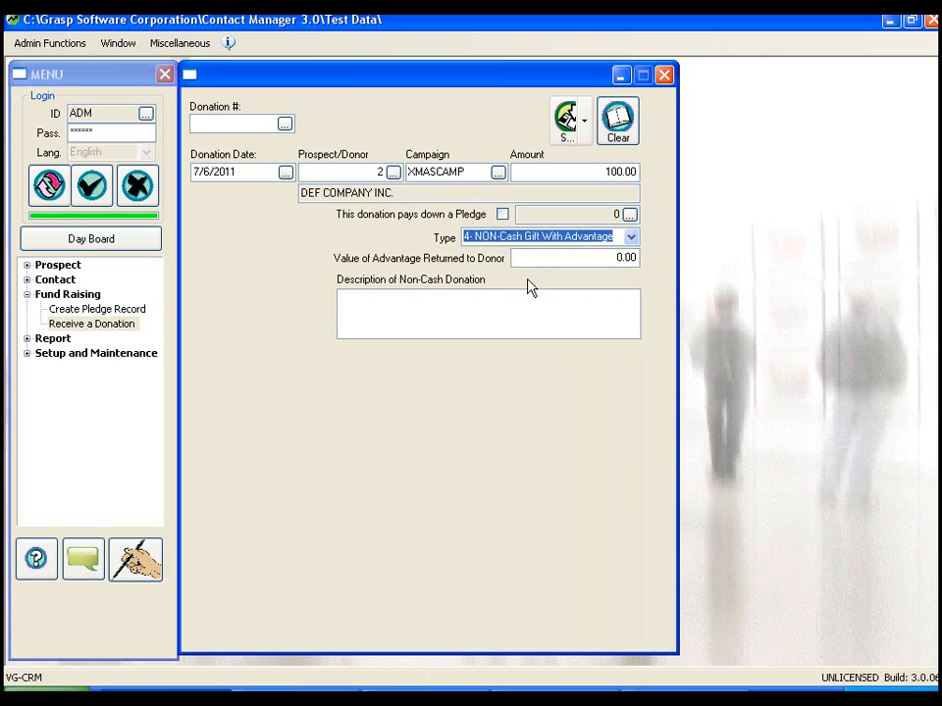
left_click(602, 258)
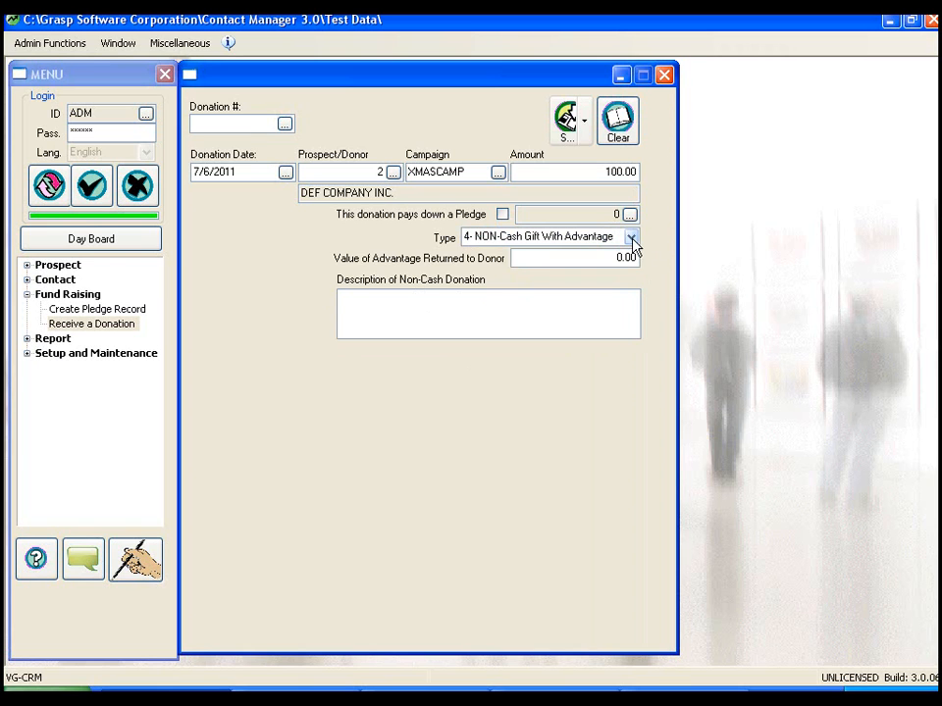
- Set the donation type to 1- Cash Gift and save the donation
left_click(632, 241)
left_click(577, 252)
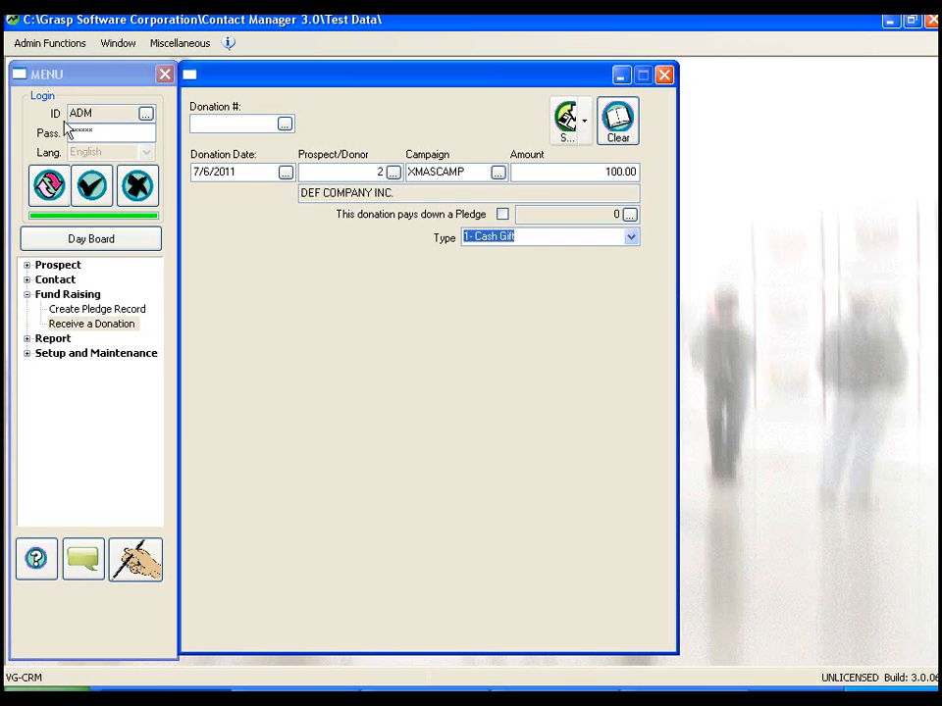
left_click(568, 128)
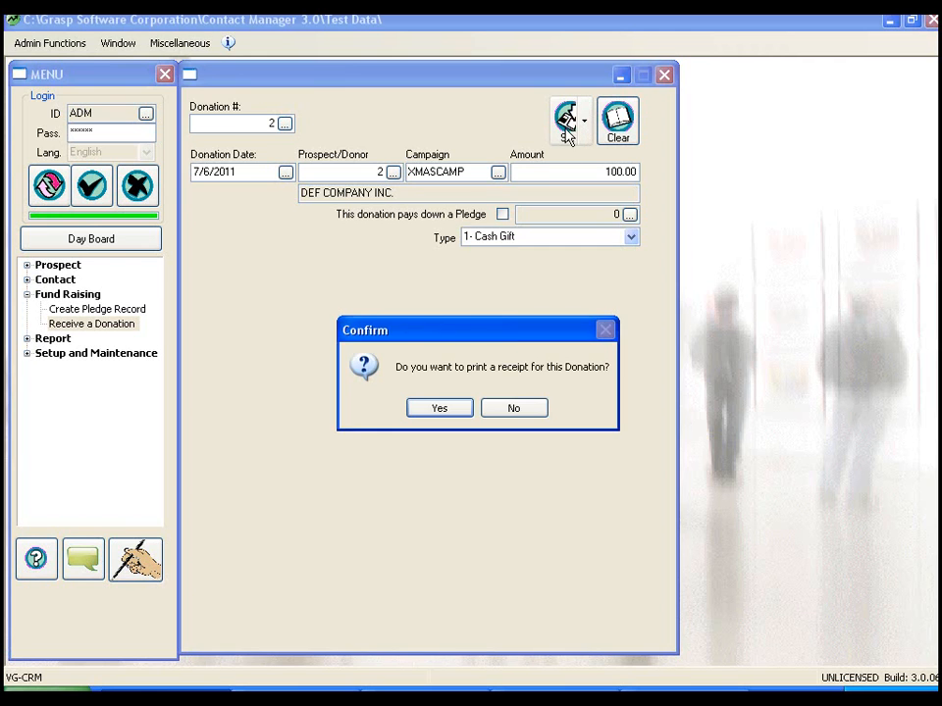
- Agree to print a receipt for the donation and output it to Preview instead of the printer
left_click(439, 409)
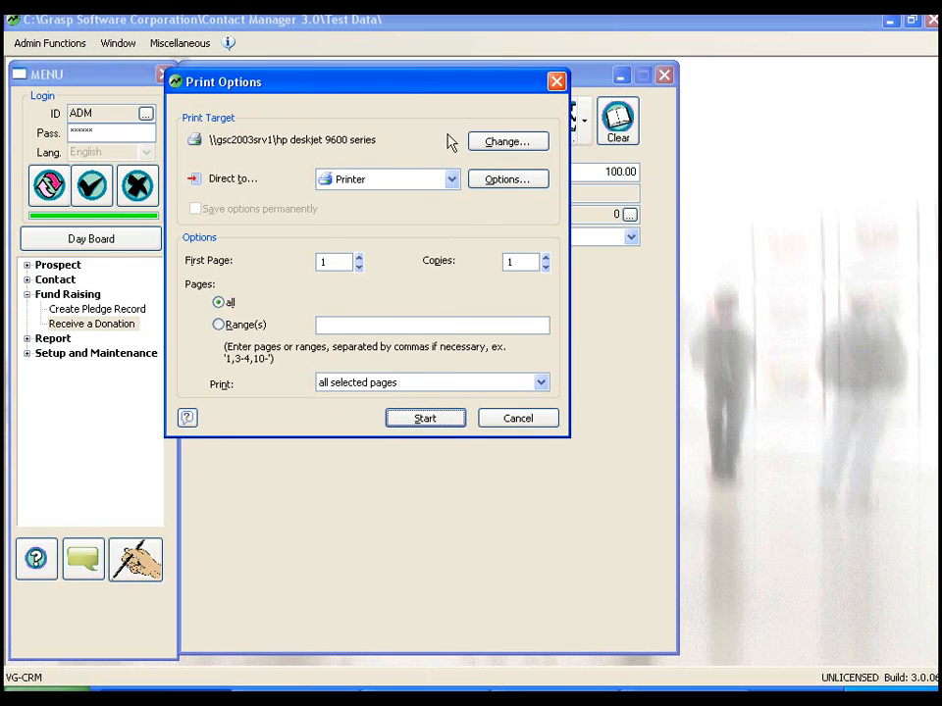
left_click(450, 179)
left_click(360, 216)
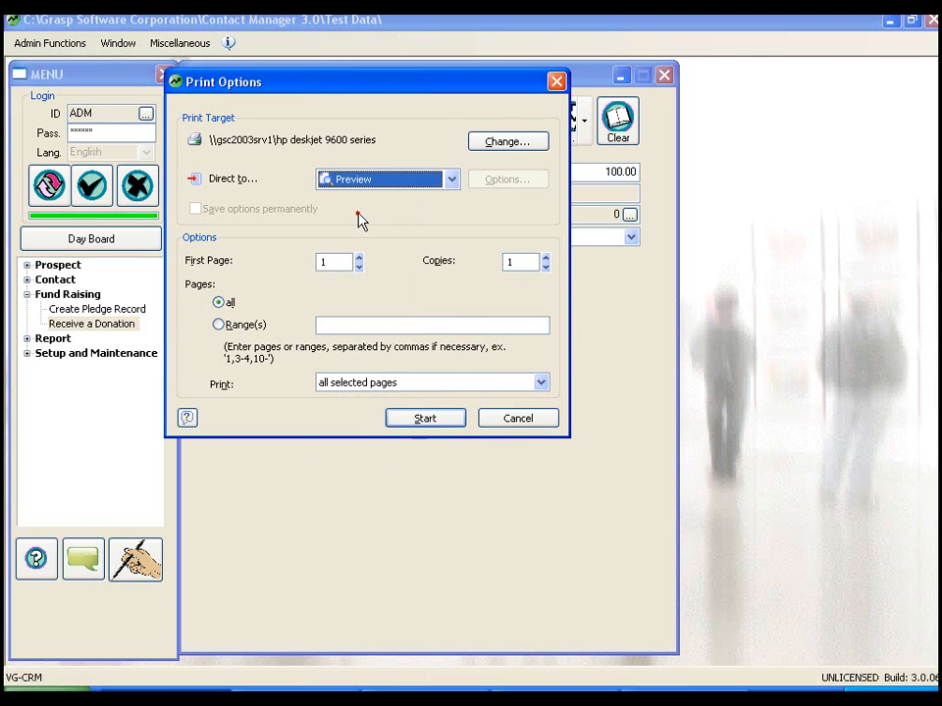
left_click(422, 420)
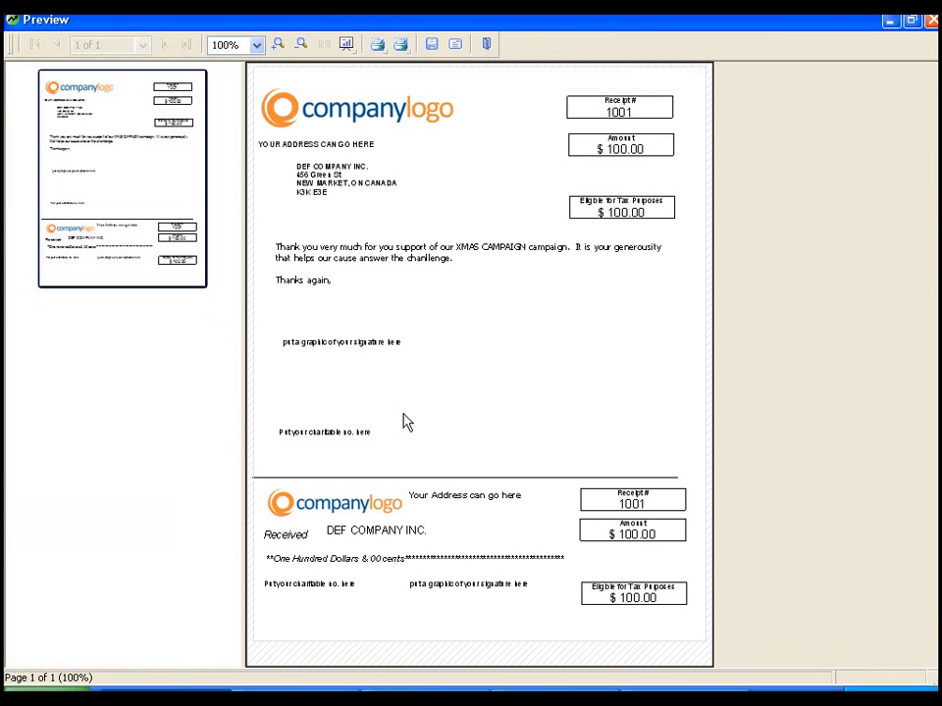
- Examine the donation receipt preview at 200%, then return it to 100% and close it
left_click(279, 52)
left_click(934, 651)
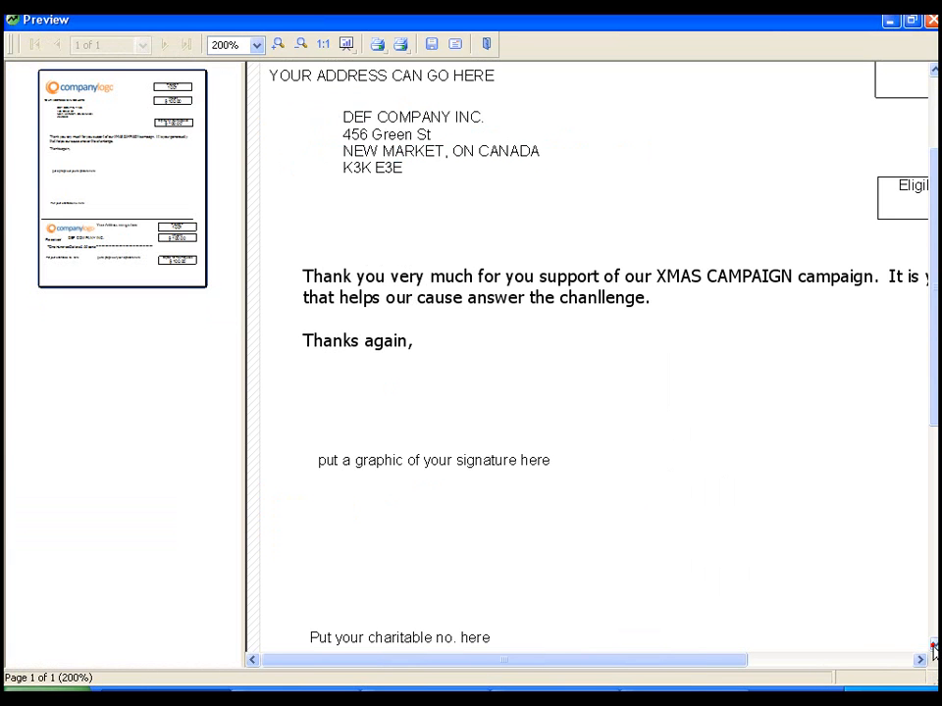
left_click(300, 47)
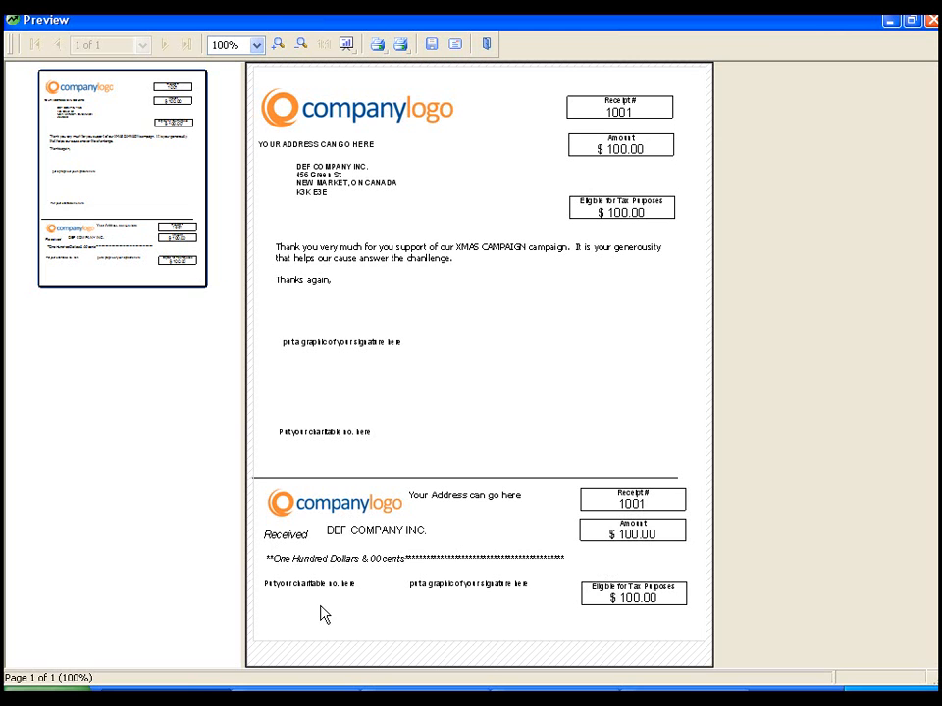
left_click(932, 22)
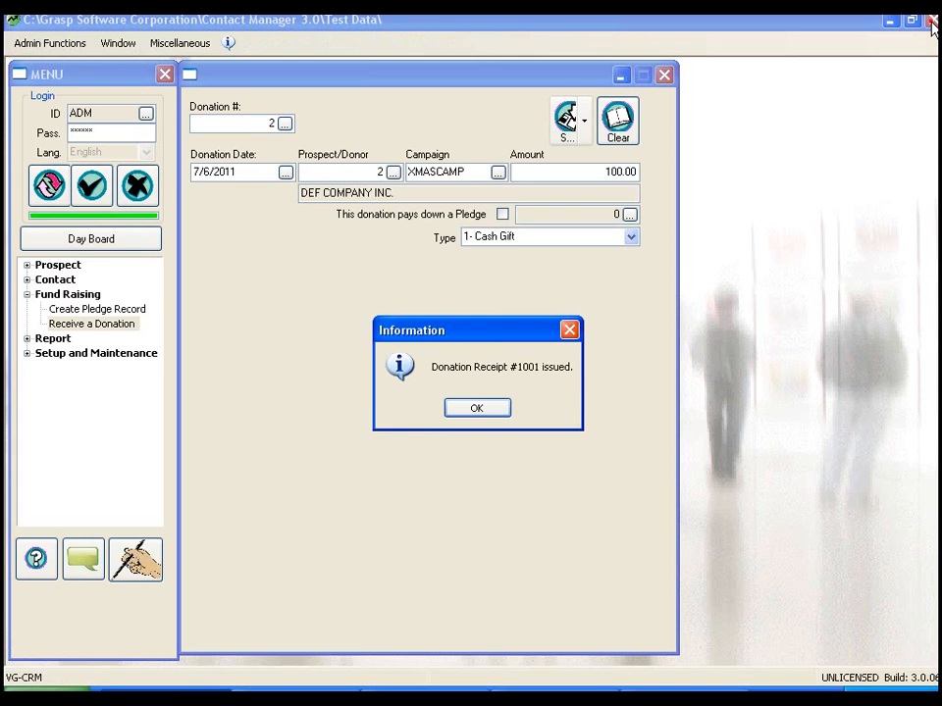
left_click(477, 409)
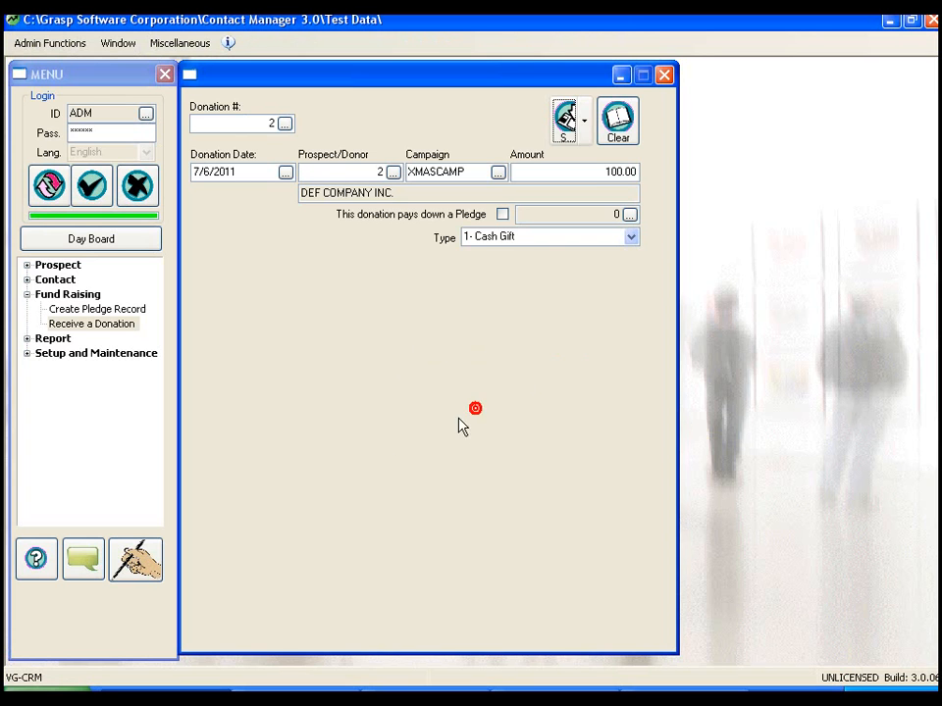
- Clear the donation form and set the date of a new donation to 7/6/2011
left_click(620, 121)
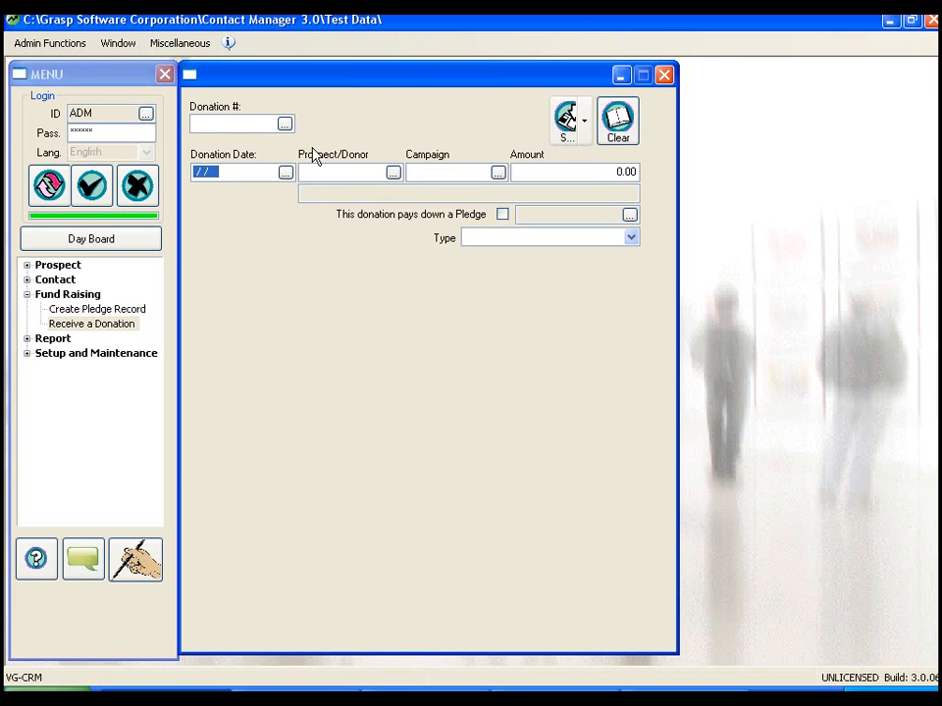
left_click(284, 172)
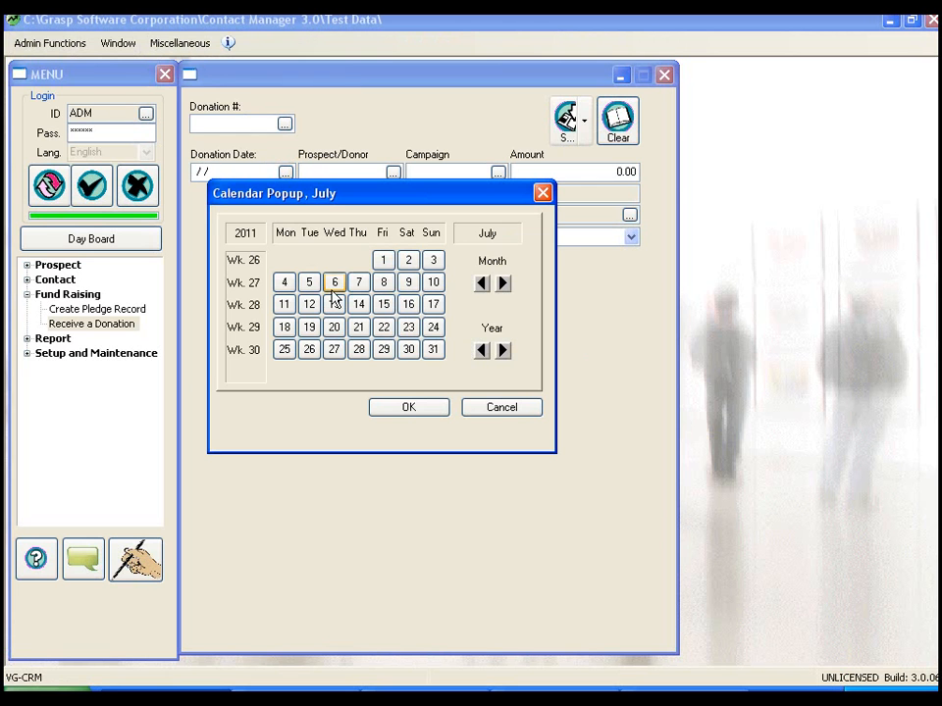
double_click(334, 284)
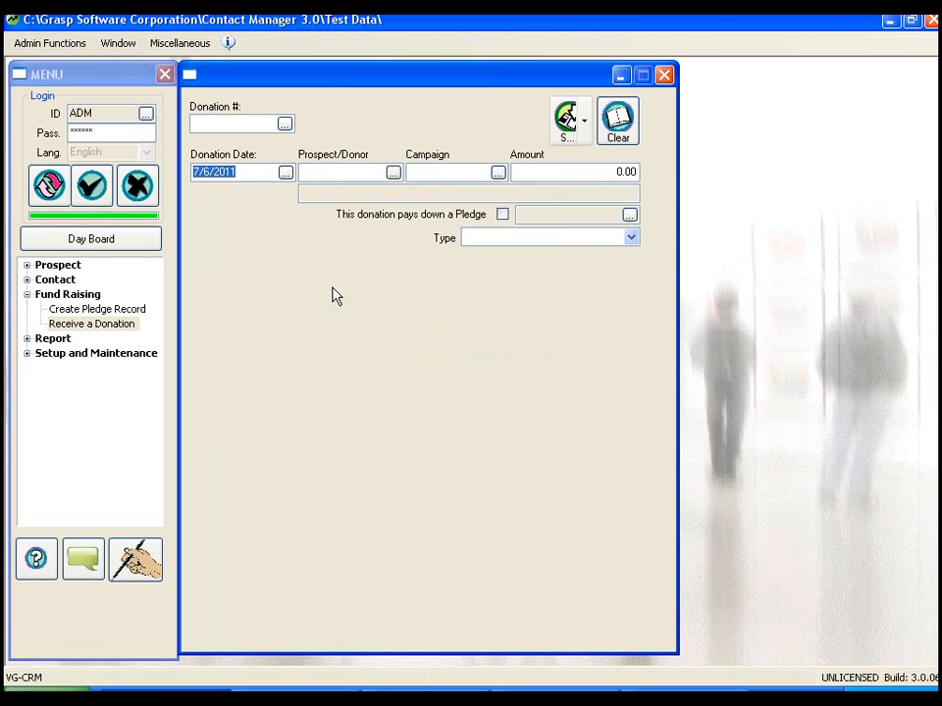
- Fill in the donation with prospect ABC Company Limited, campaign XMASCAMP and an amount of 105.00
left_click(392, 173)
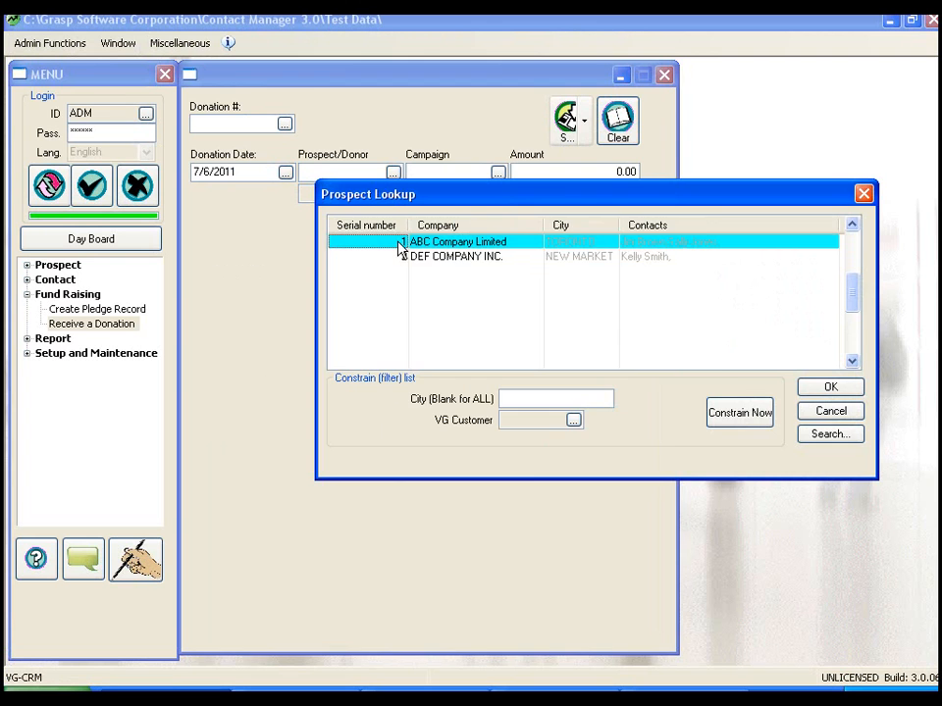
double_click(398, 245)
left_click(498, 173)
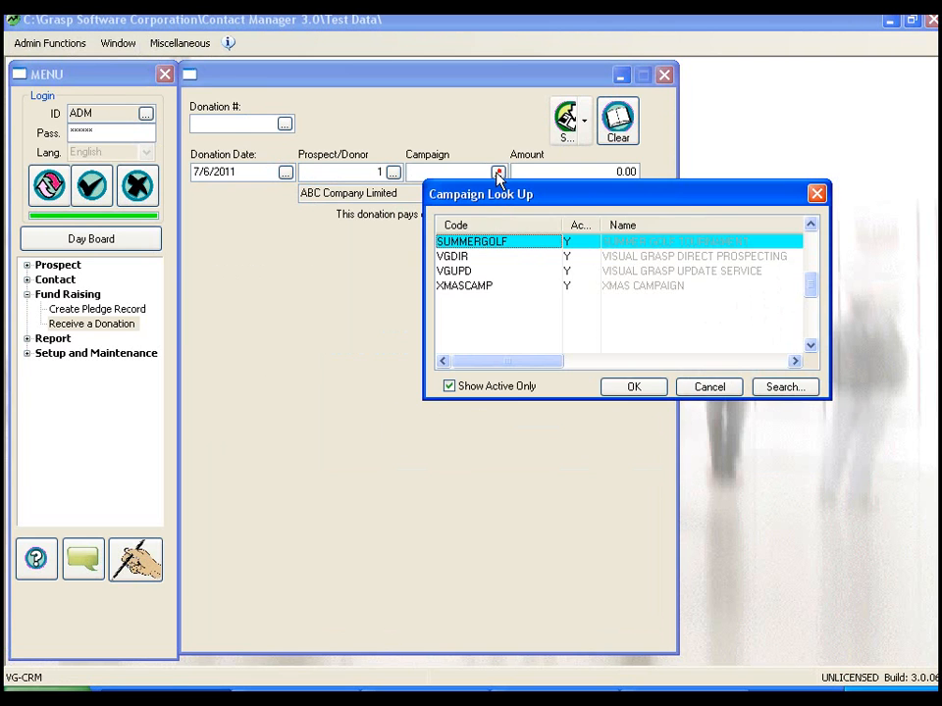
double_click(461, 286)
left_click(603, 173)
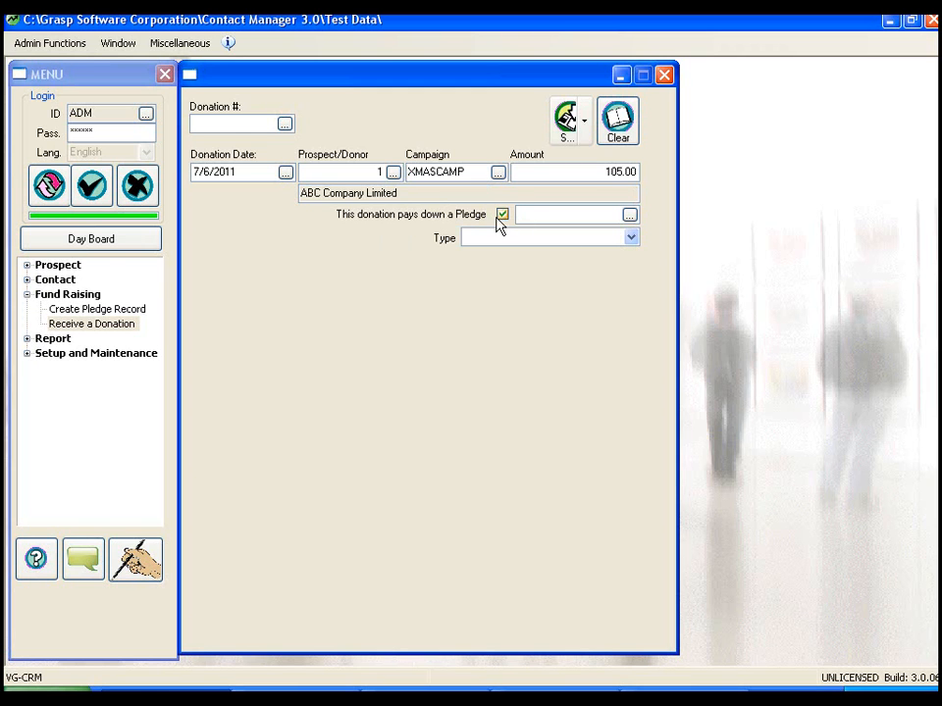
- Mark the donation as paying down a pledge and link it to ABC Company Limited's pledge 2 dated 07/06/2011
left_click(629, 214)
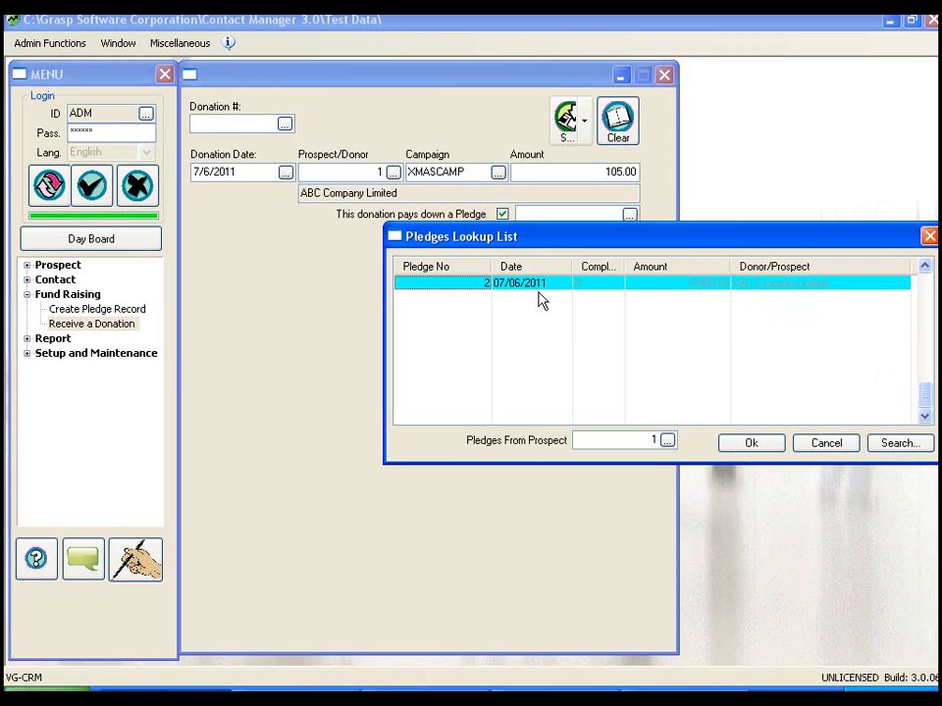
left_click(480, 283)
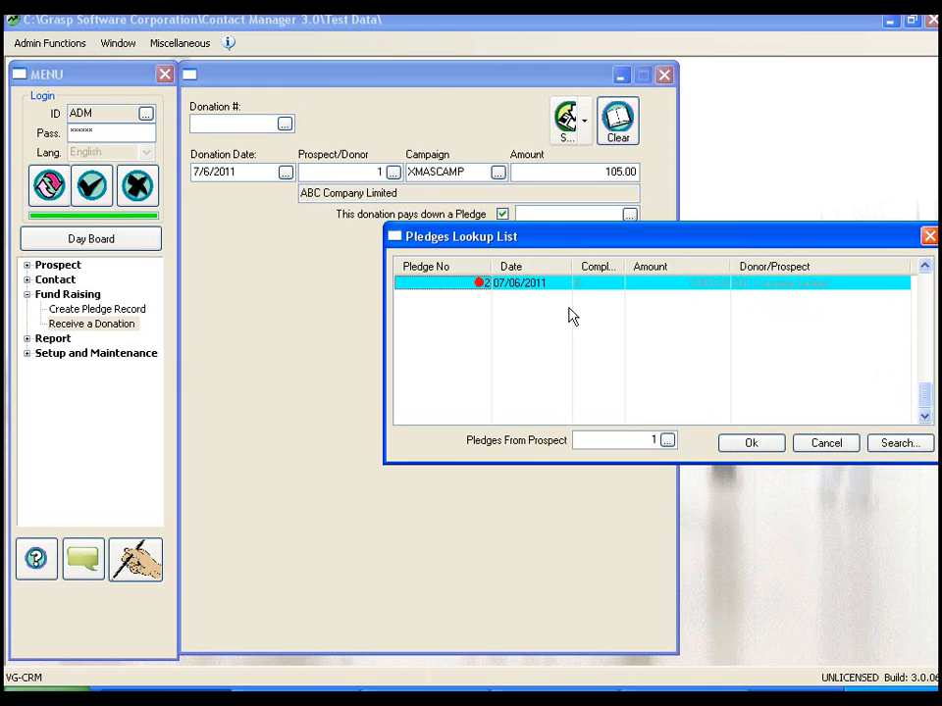
left_click(757, 448)
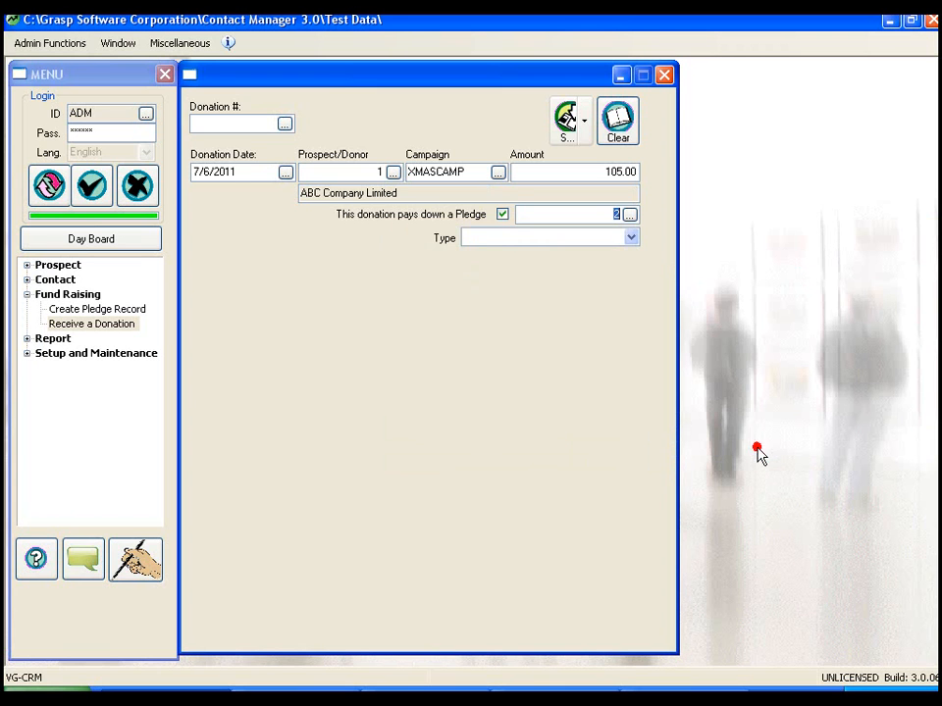
- Set the type of the pledge-paying donation to 1- Cash Gift and save it
left_click(630, 238)
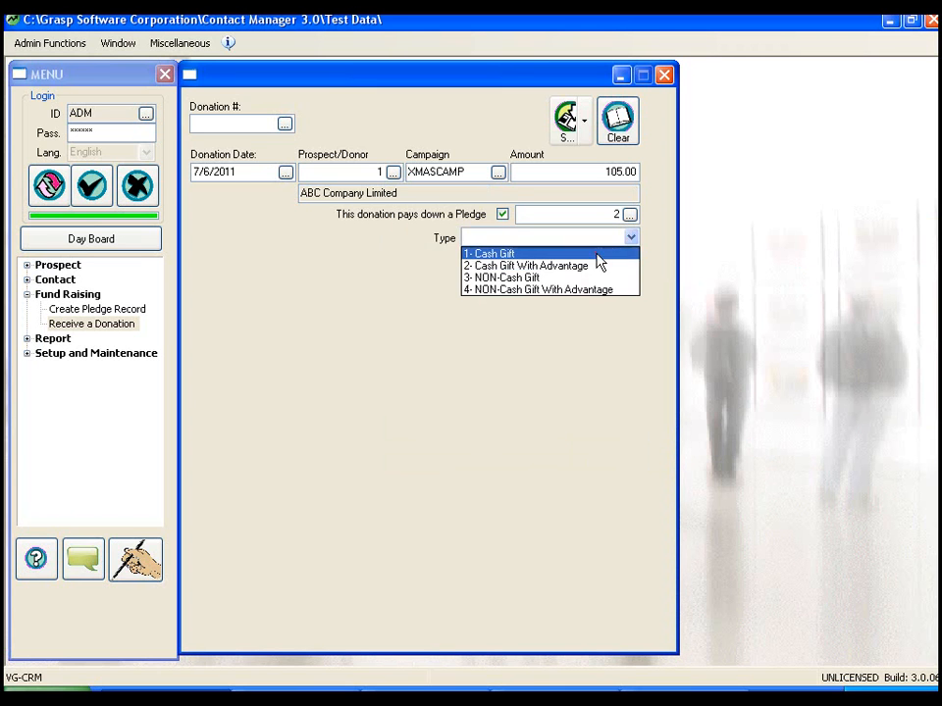
left_click(594, 251)
left_click(570, 128)
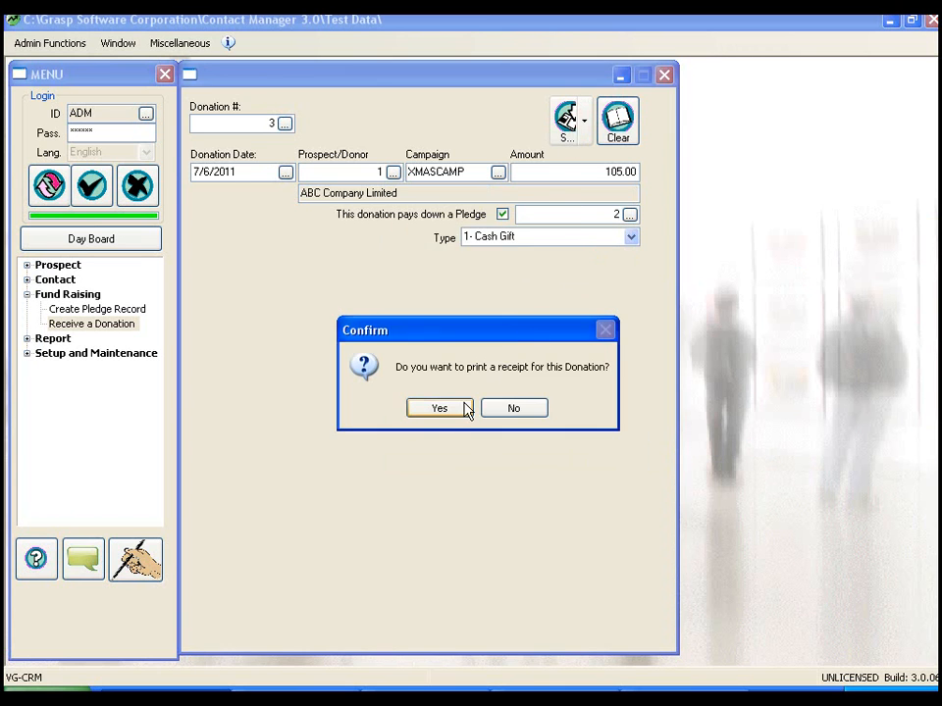
- Issue the receipt for ABC Company Limited's donation to Preview, close the preview and acknowledge the issued receipt
left_click(440, 408)
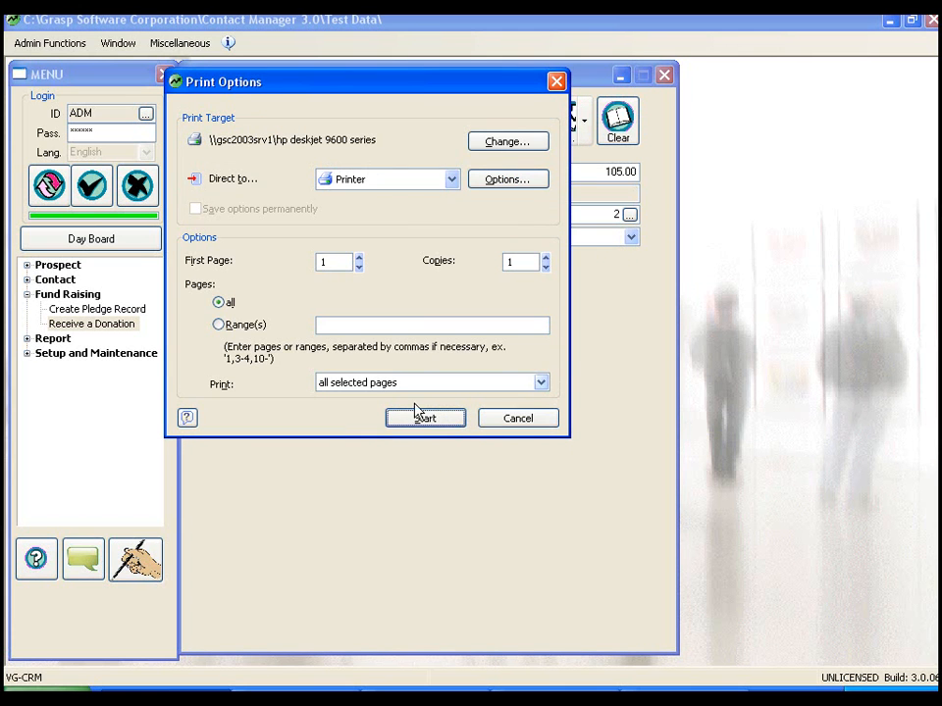
left_click(452, 180)
left_click(382, 213)
left_click(422, 417)
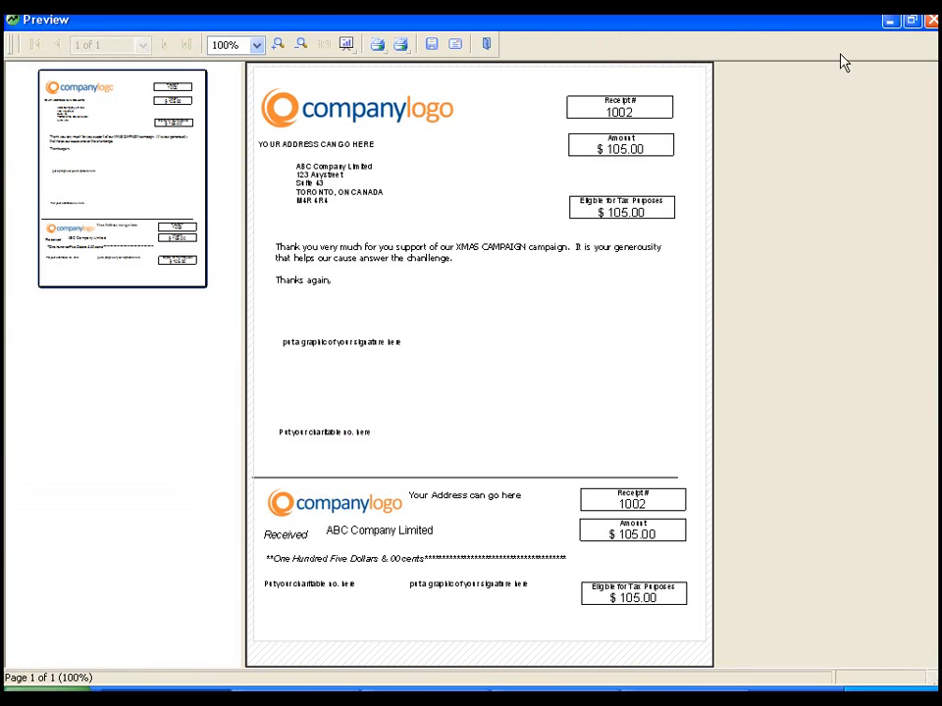
left_click(932, 25)
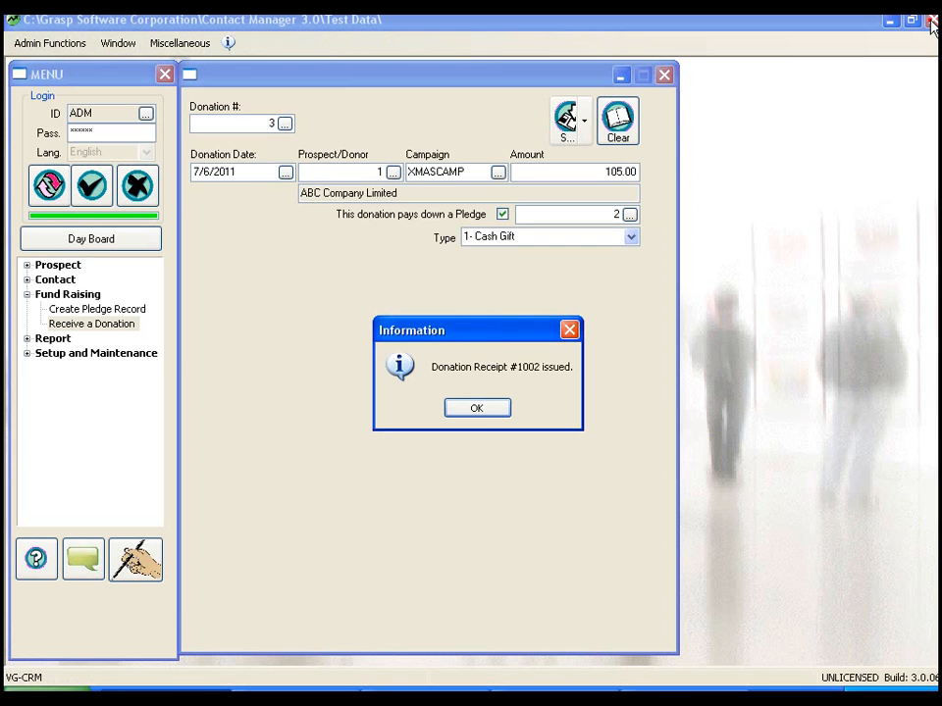
left_click(478, 412)
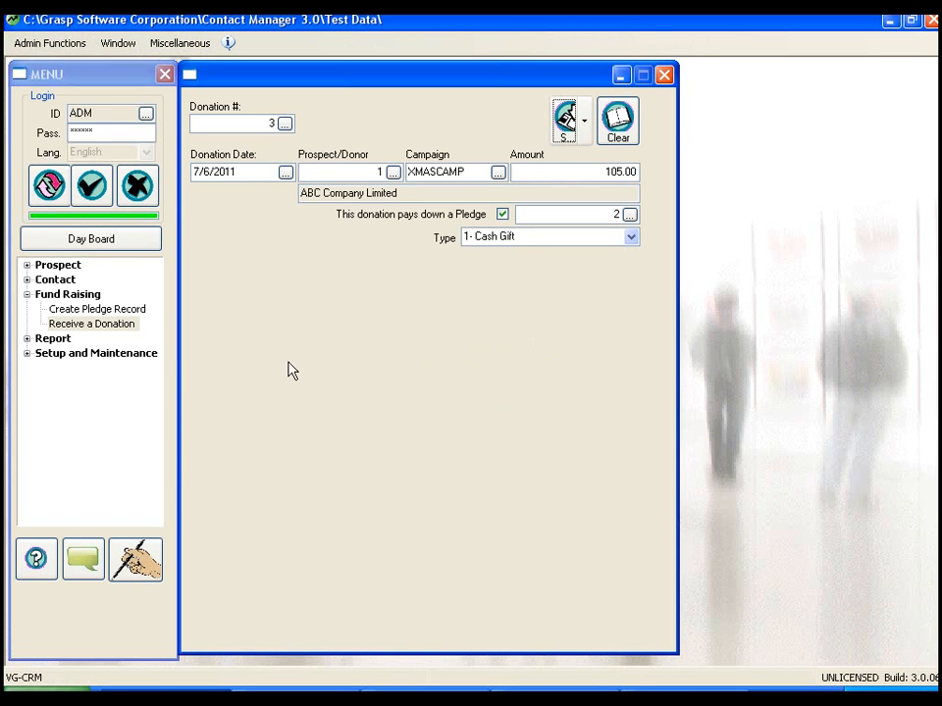
- Examine ABC Company Limited's donation and pledge histories in Prospect Maintenance, followed by DEF COMPANY INC.'s donation history
left_click(43, 270)
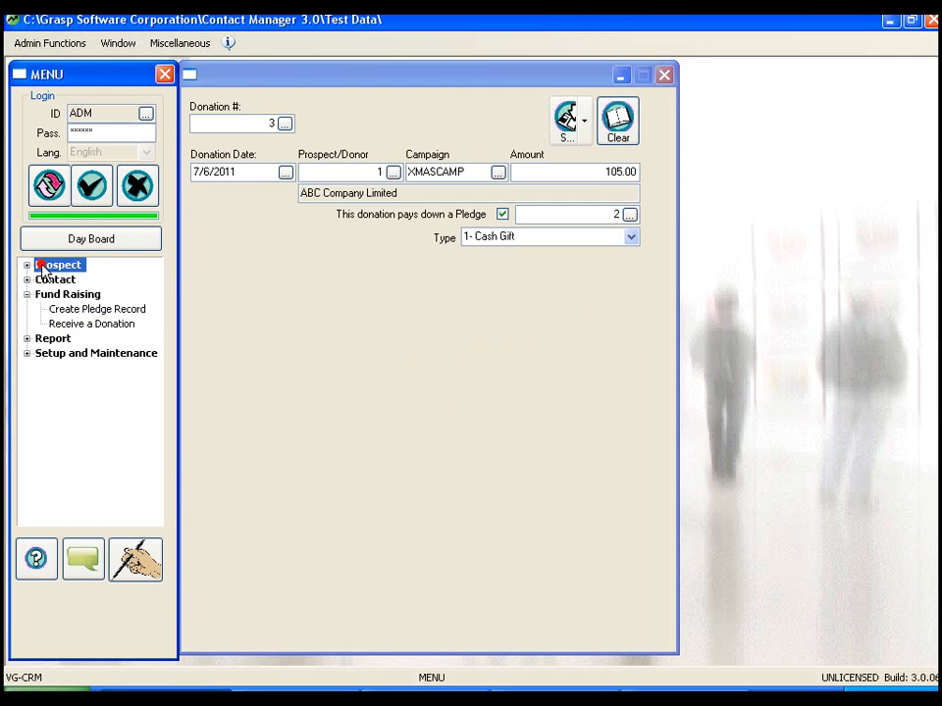
left_click(26, 265)
left_click(68, 281)
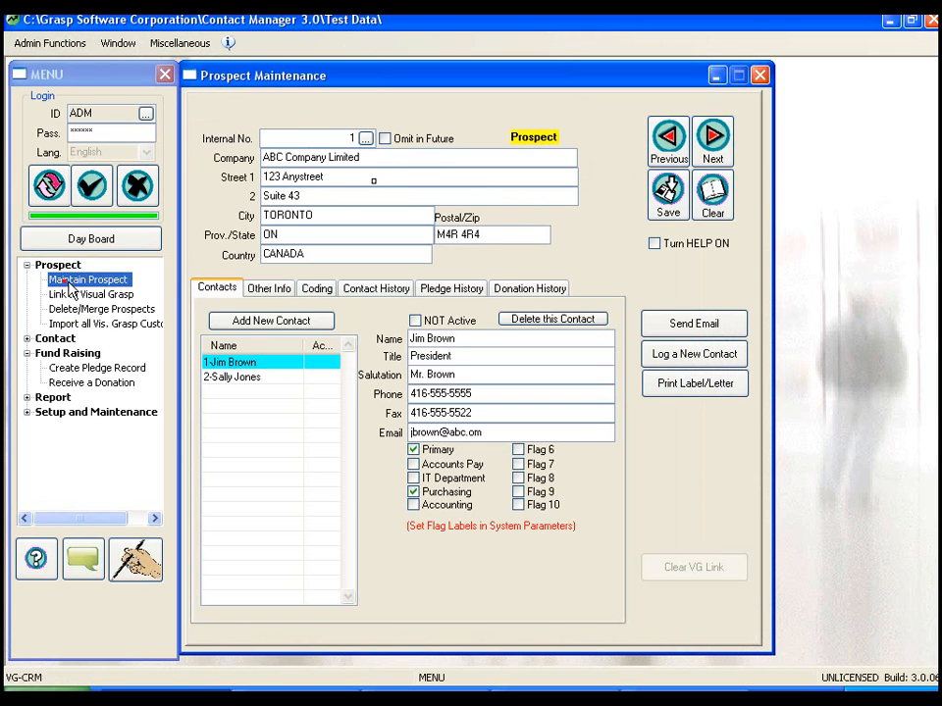
left_click(510, 291)
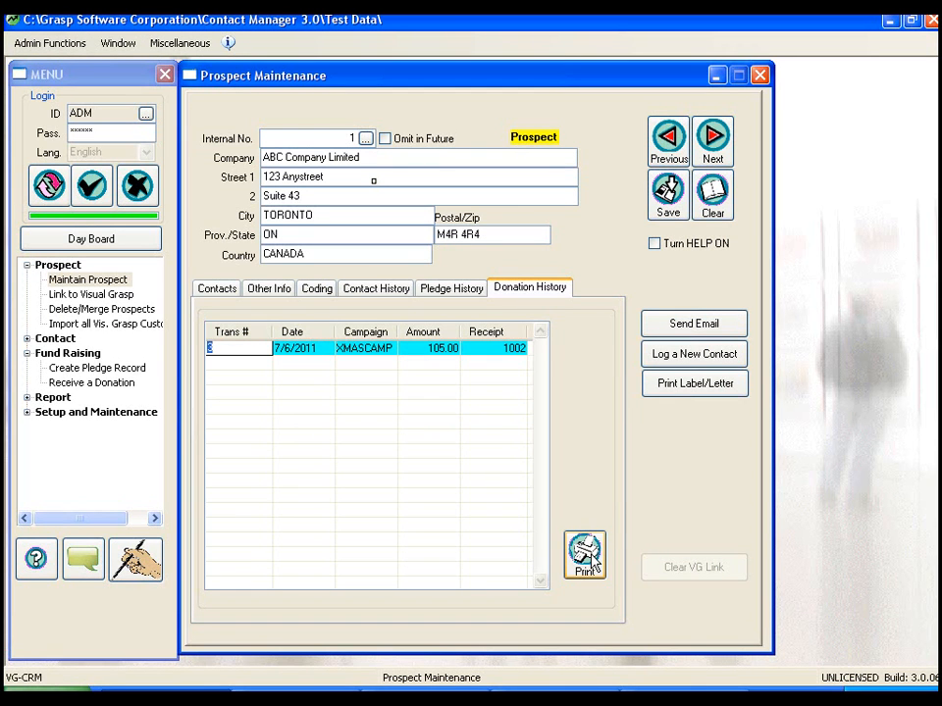
left_click(429, 293)
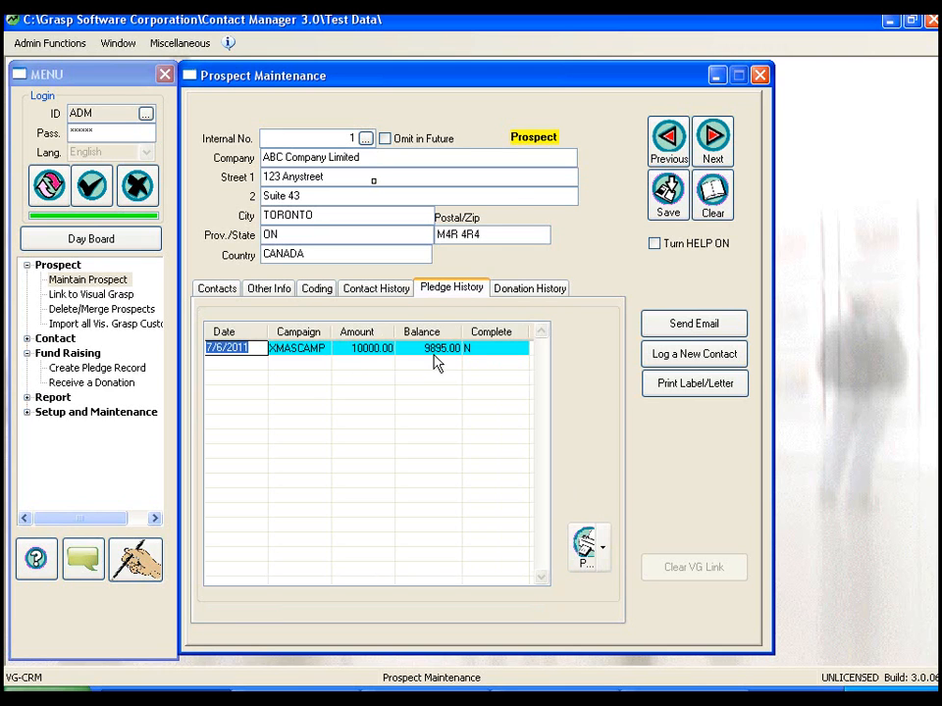
left_click(712, 142)
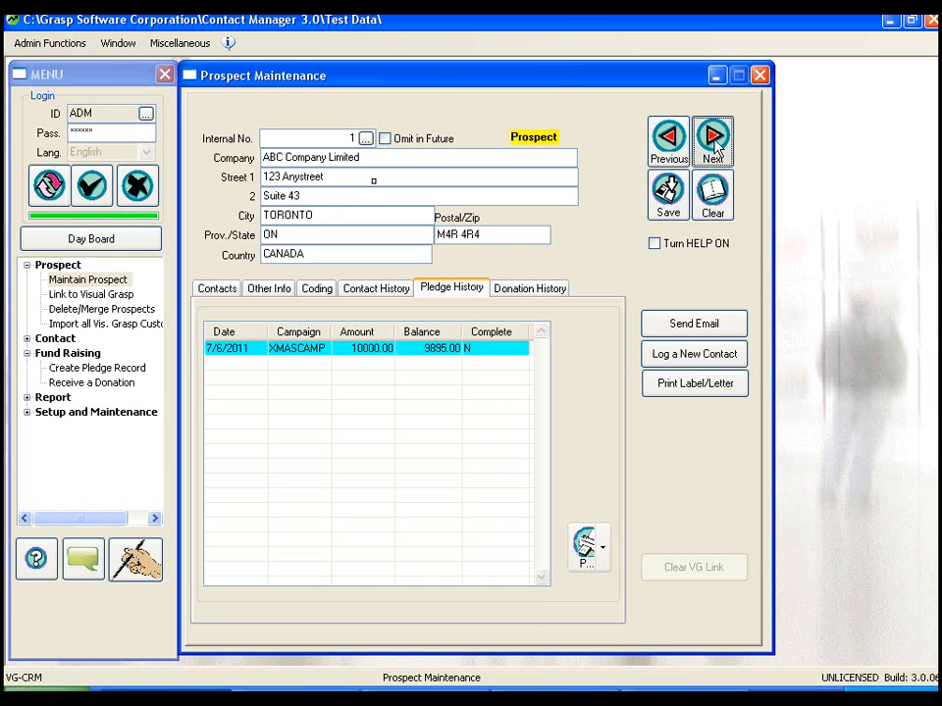
left_click(511, 292)
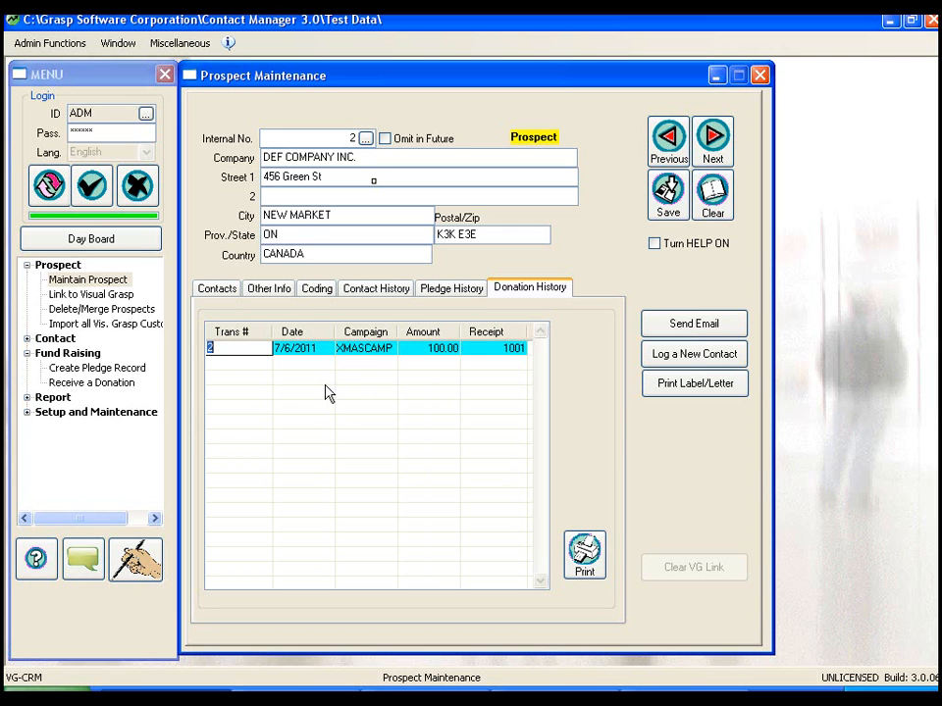
- Reopen the DEF COMPANY INC. donation in Receive a Donation, set its amount to 200.00 and save it
left_click(70, 384)
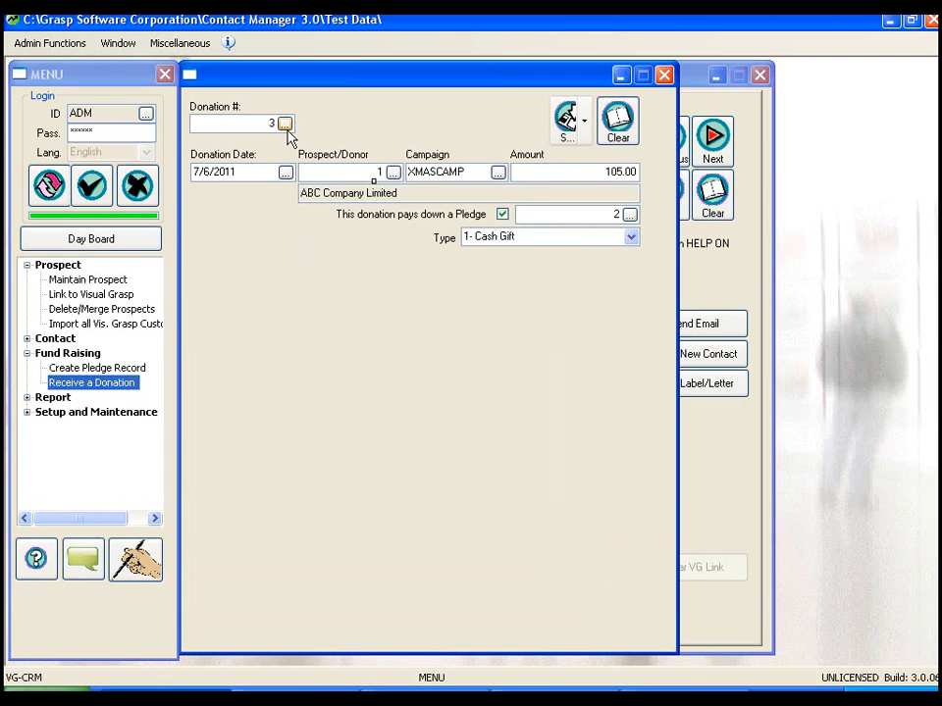
left_click(286, 125)
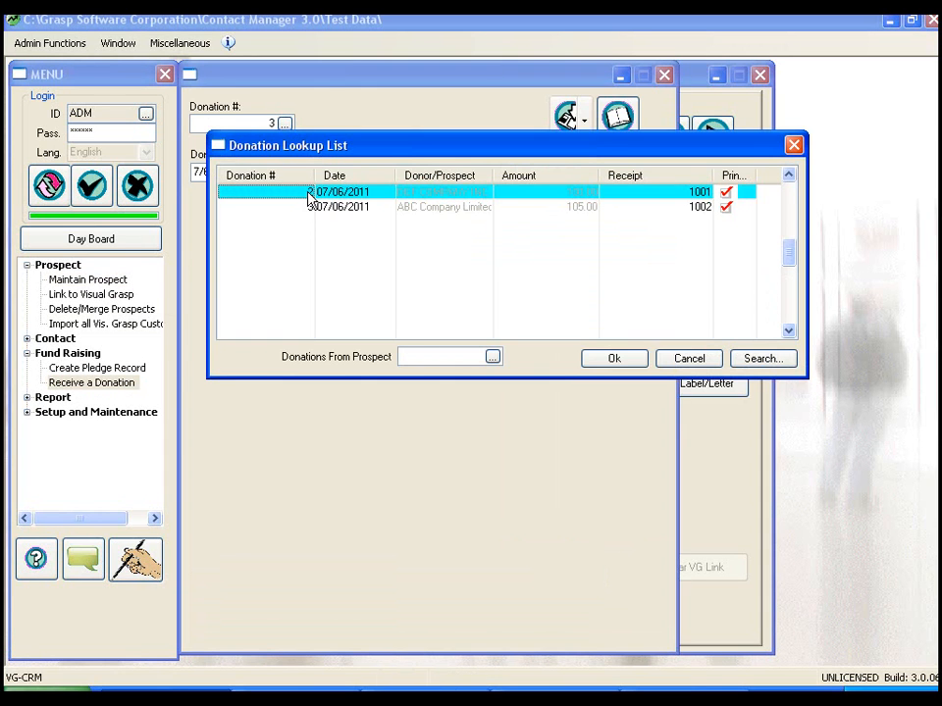
double_click(309, 193)
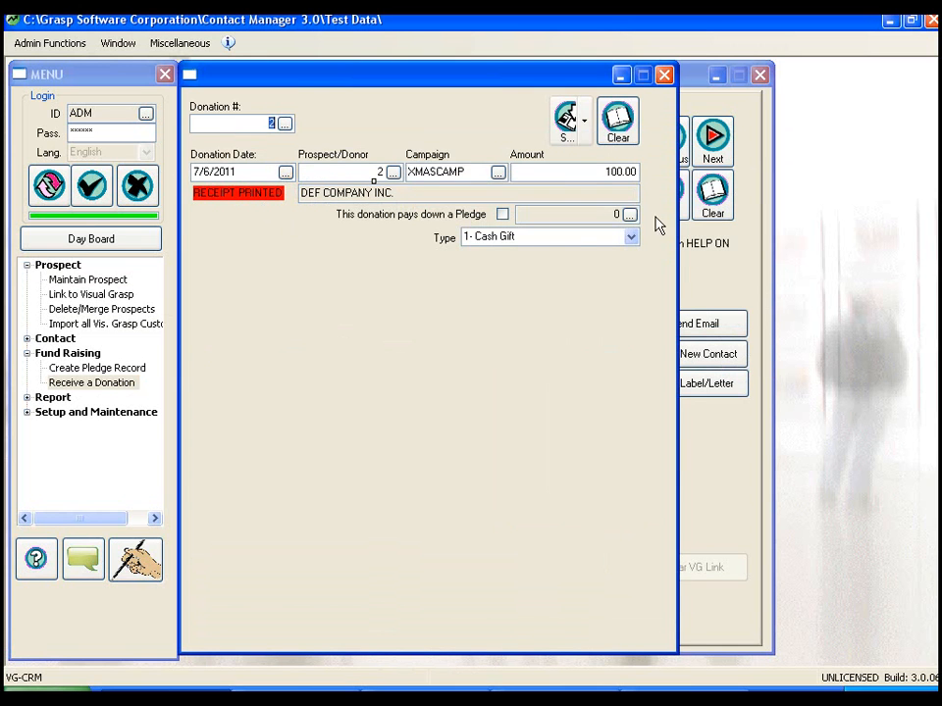
left_click(608, 172)
left_click(571, 137)
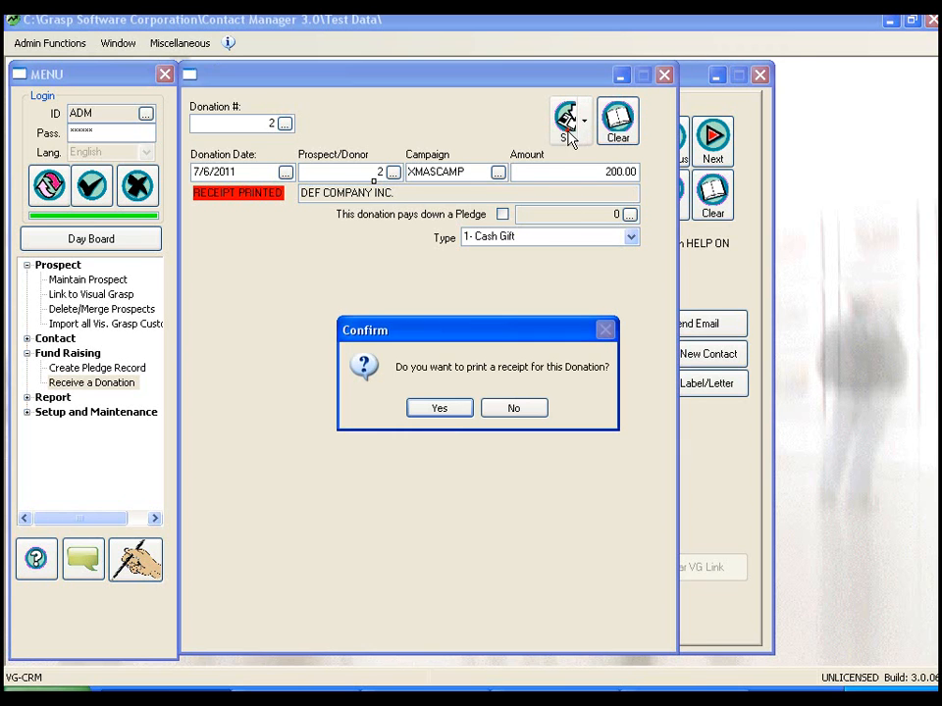
- Reissue the receipt for DEF COMPANY INC.'s changed donation to Preview, close the preview and acknowledge the message
left_click(441, 413)
left_click(450, 181)
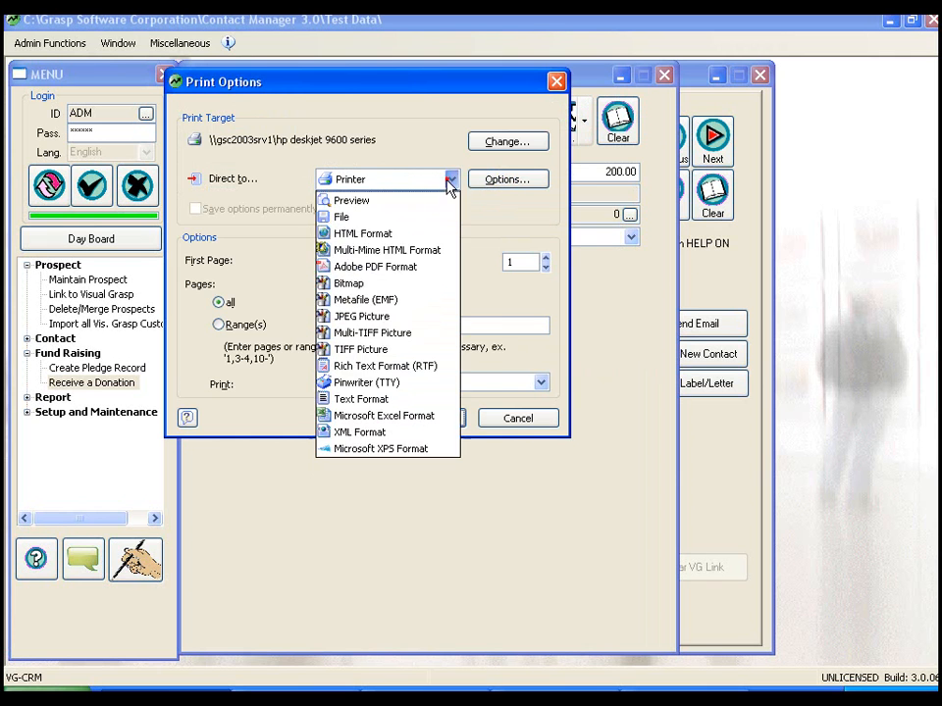
left_click(416, 217)
left_click(426, 415)
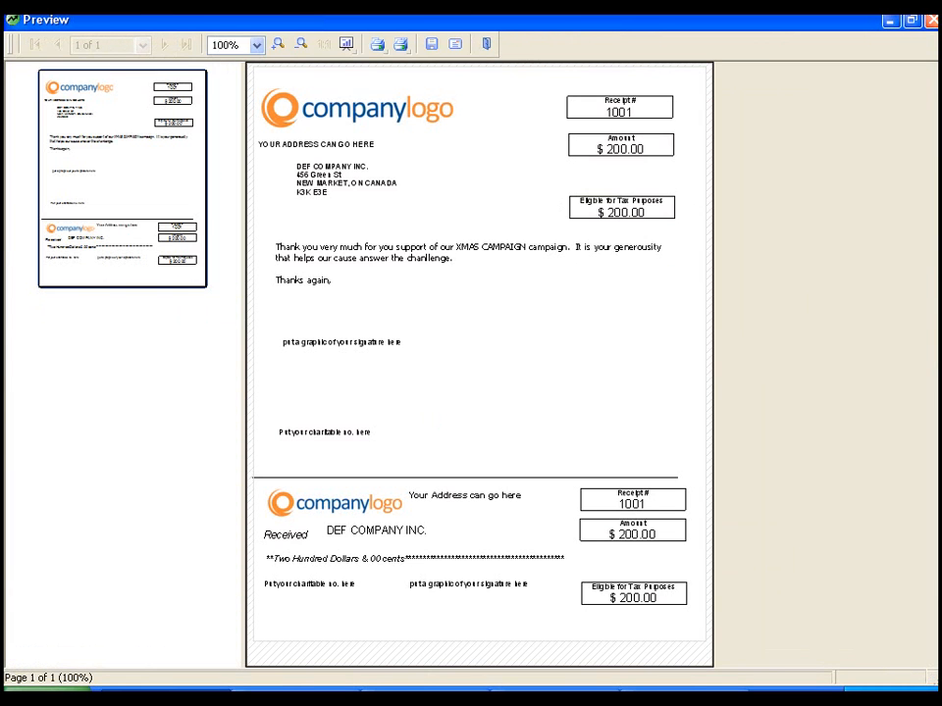
left_click(932, 20)
left_click(477, 408)
left_click(475, 409)
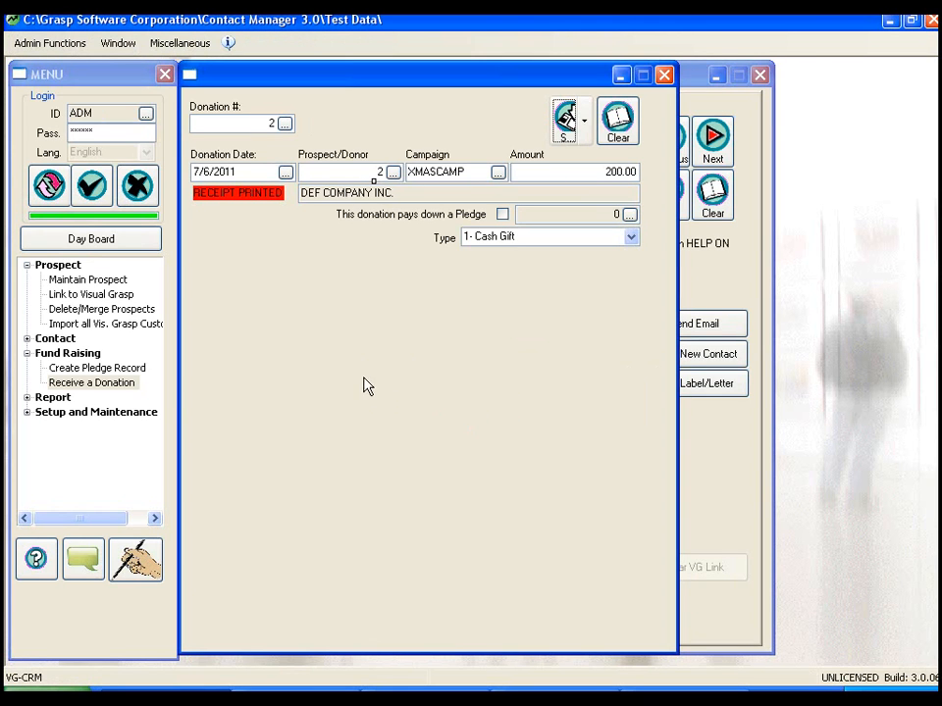
- Review the audit entry for the changed donation amount, sign it off and confirm the sign-off
left_click(42, 44)
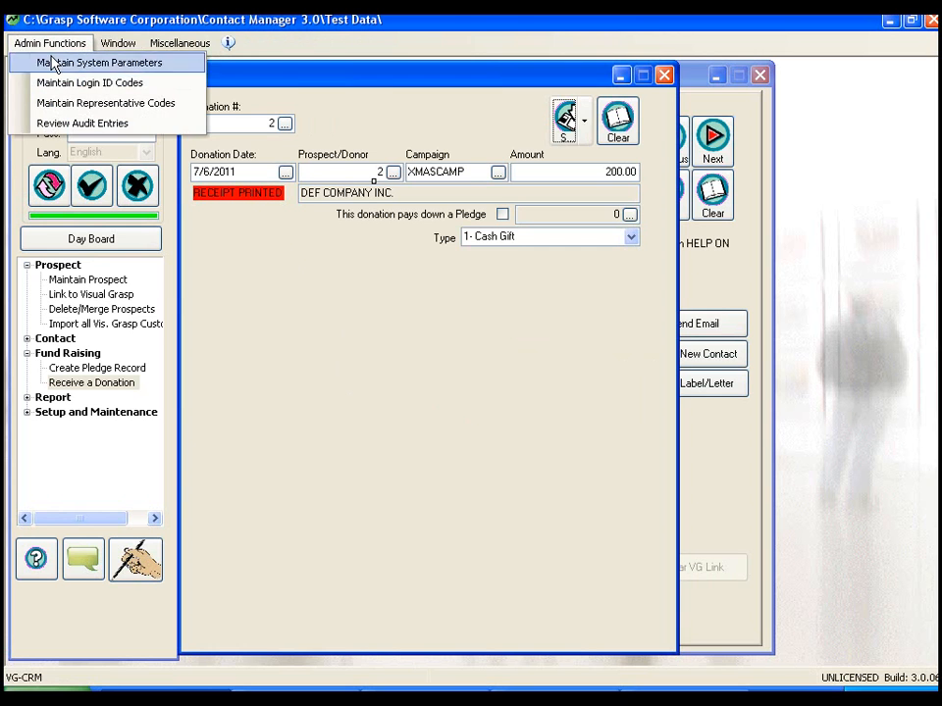
left_click(87, 124)
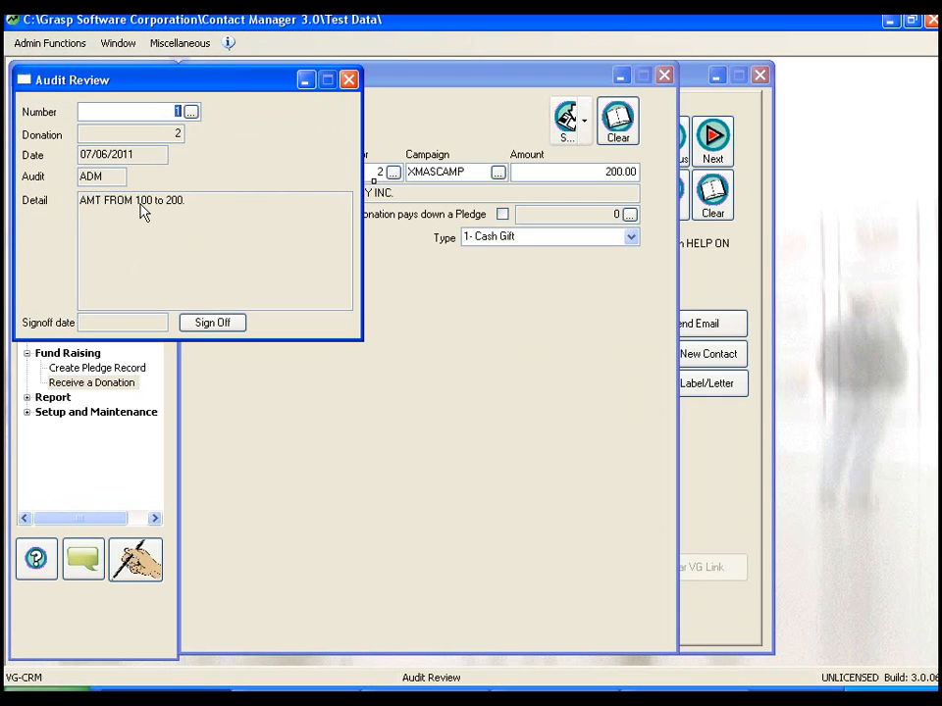
left_click(215, 325)
left_click(449, 410)
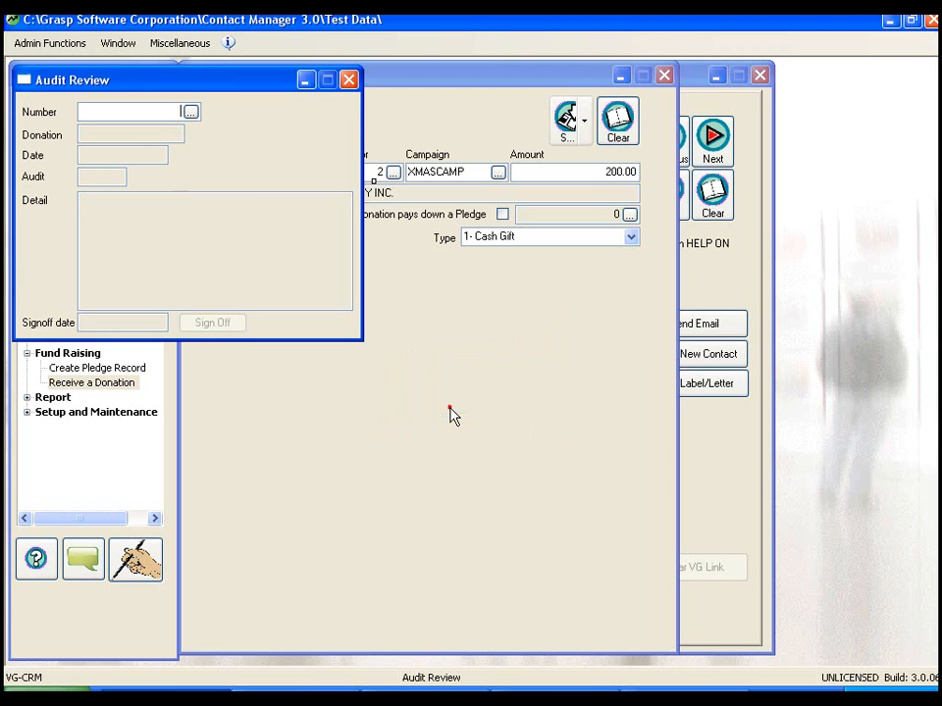
- Check the sign-off date in the audit lookup list, then close the list and the audit review
left_click(190, 111)
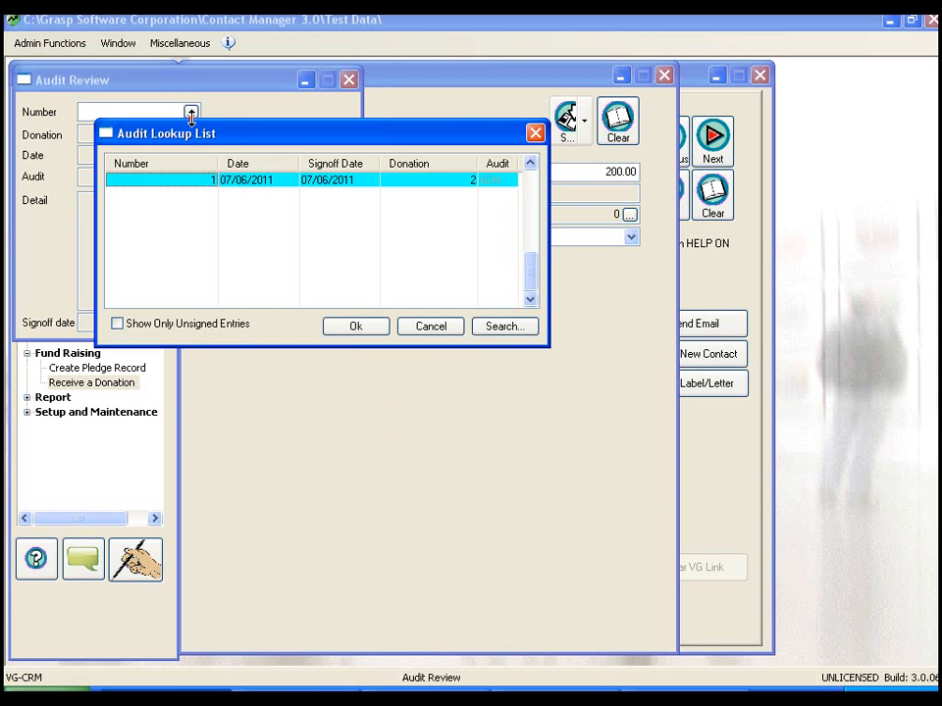
left_click(431, 327)
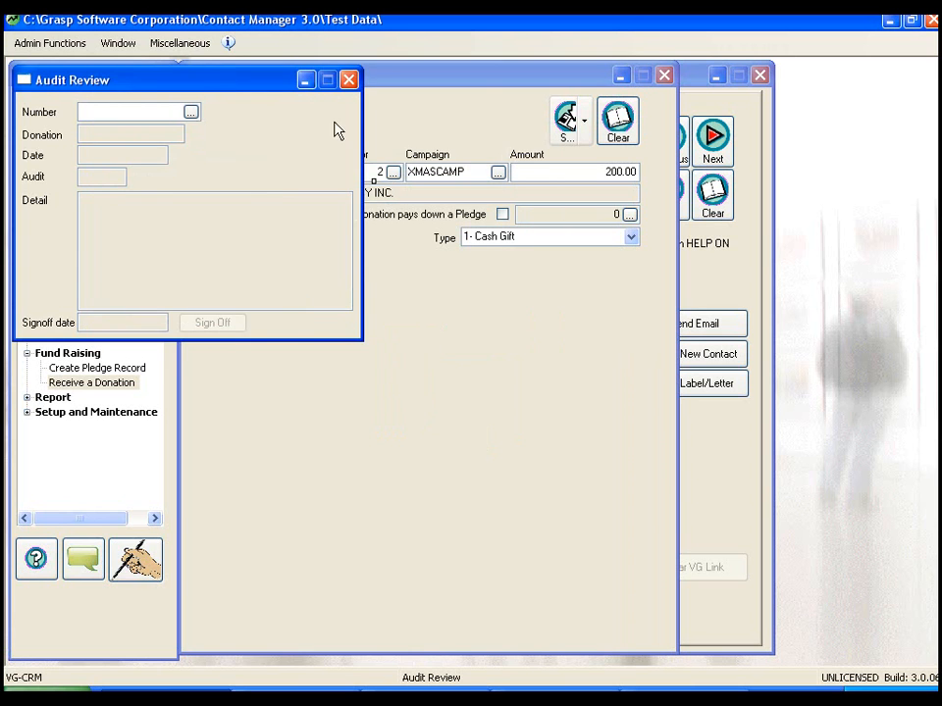
left_click(348, 80)
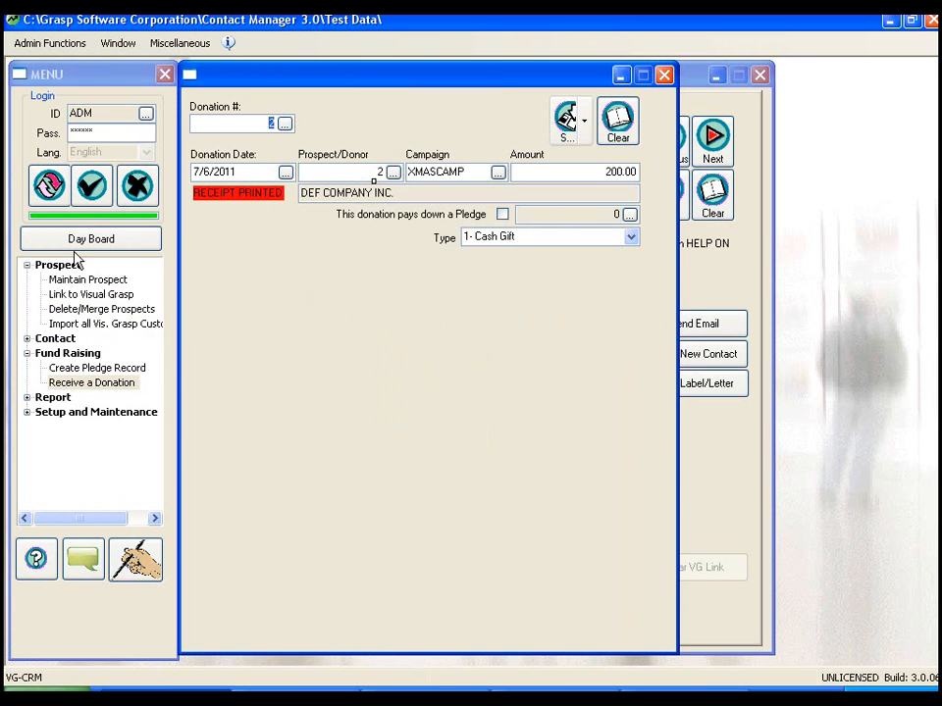
- Collapse the Prospect and Fund Raising groups, expand Report and open the Donation Report
left_click(26, 265)
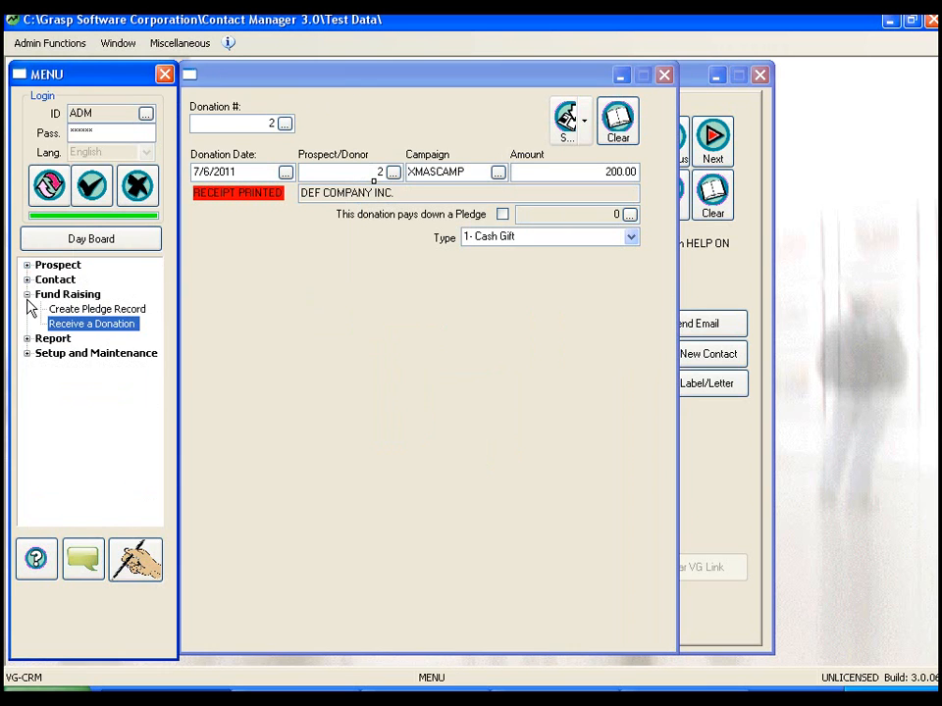
left_click(26, 295)
left_click(29, 311)
left_click(27, 309)
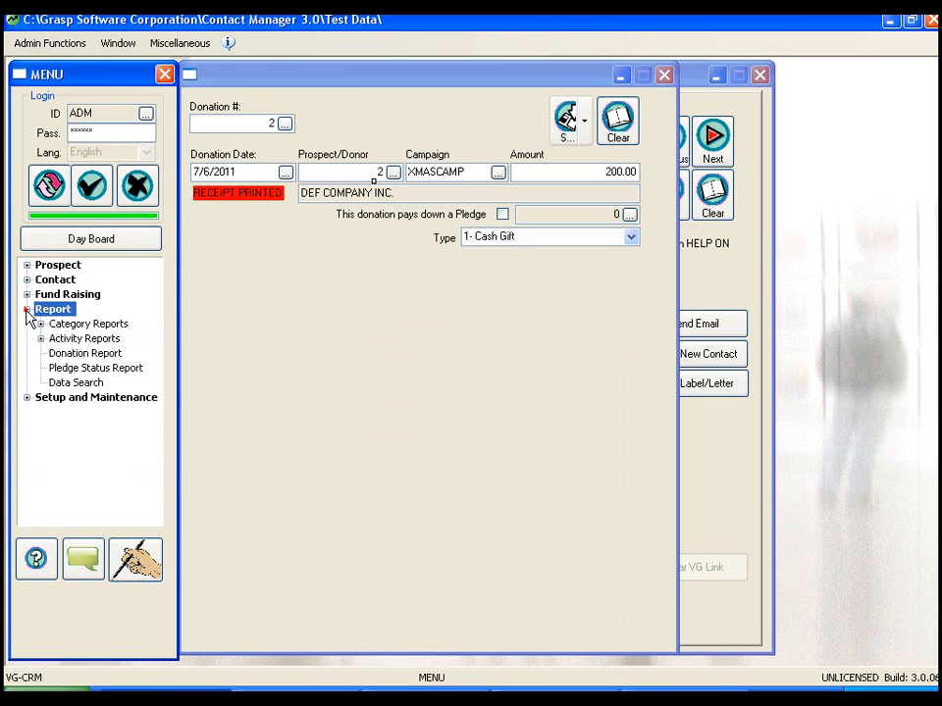
double_click(85, 354)
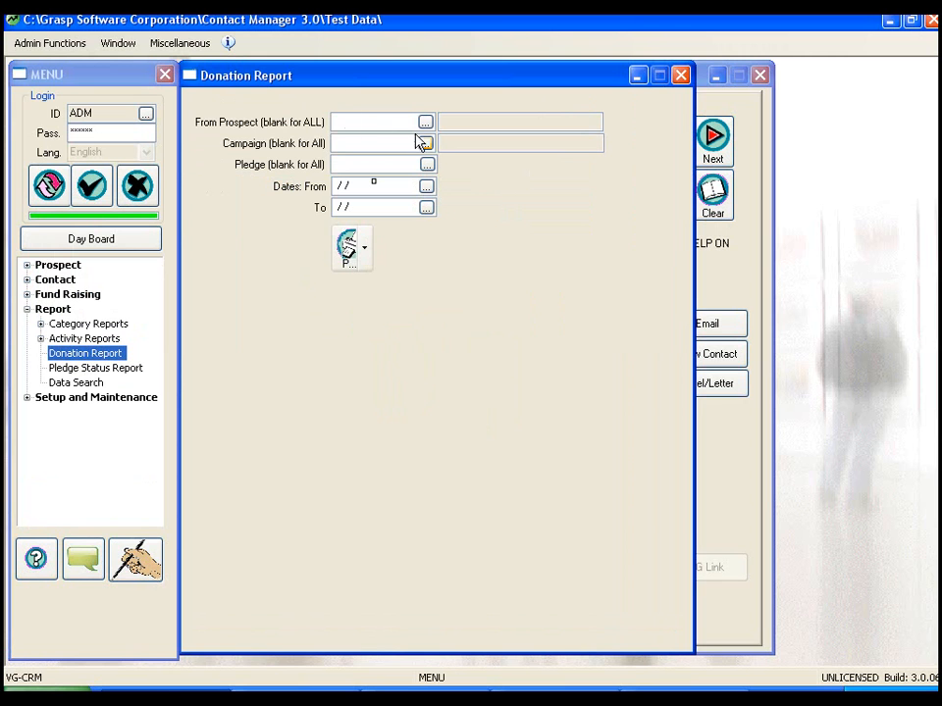
- Set the Donation Report's date range from 7/1/2011 to 7/31/2011
left_click(425, 186)
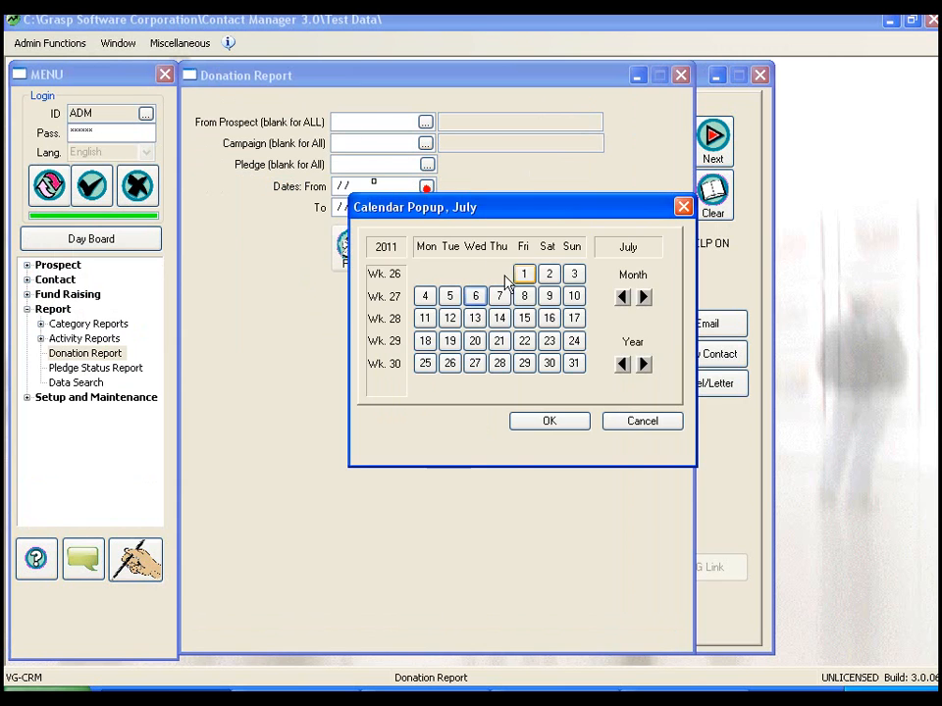
double_click(527, 274)
left_click(425, 207)
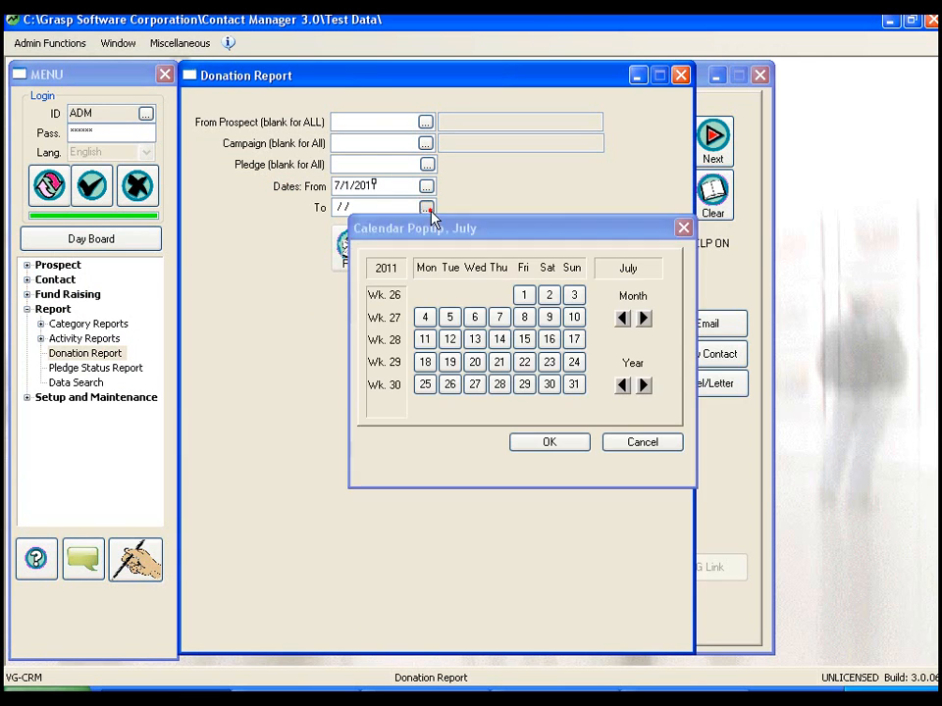
double_click(574, 384)
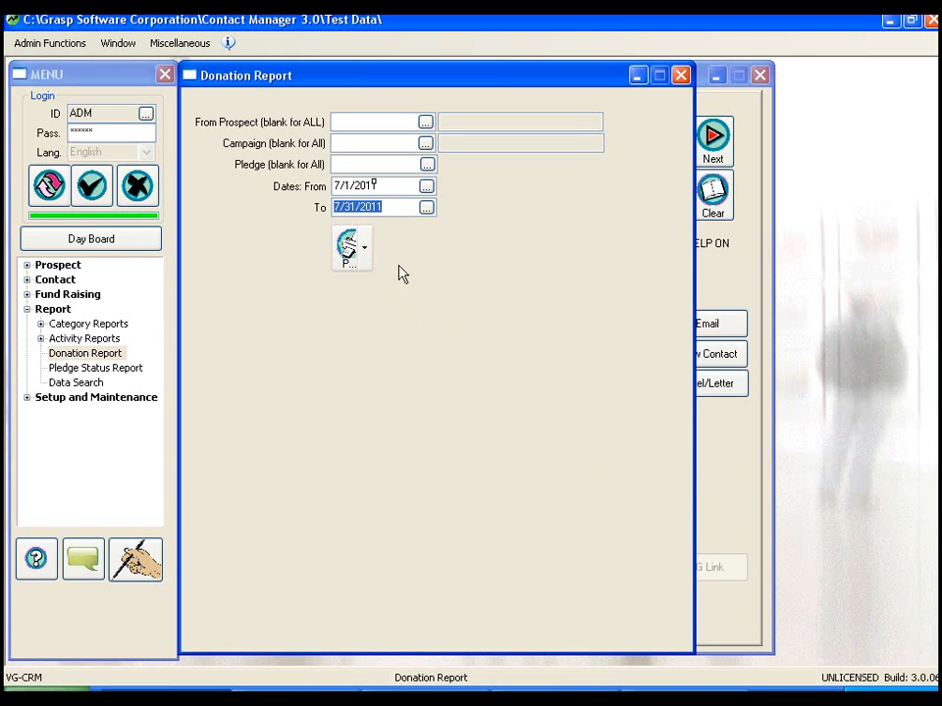
- Print the donation report to Preview, shrink the thumbnail area to enlarge the report page, and close the preview after reviewing it
left_click(350, 250)
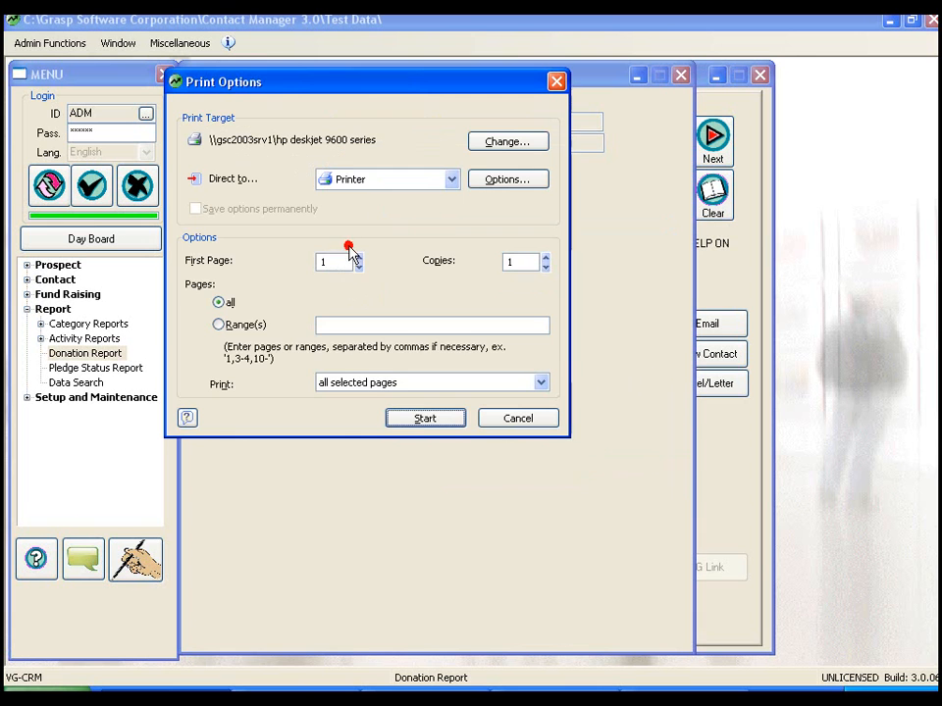
left_click(451, 179)
left_click(397, 216)
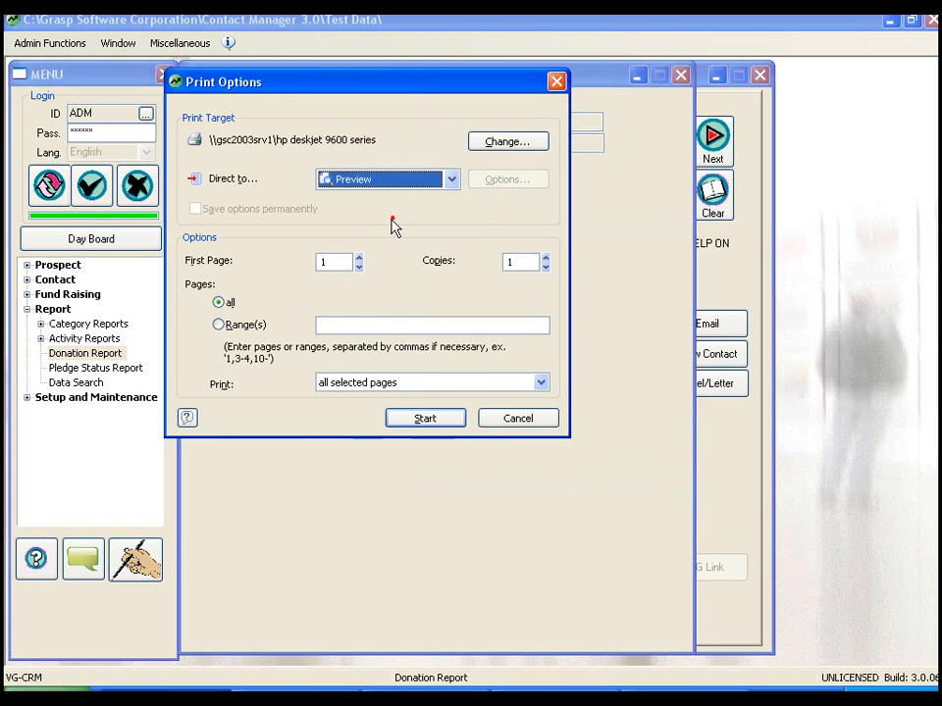
left_click(410, 413)
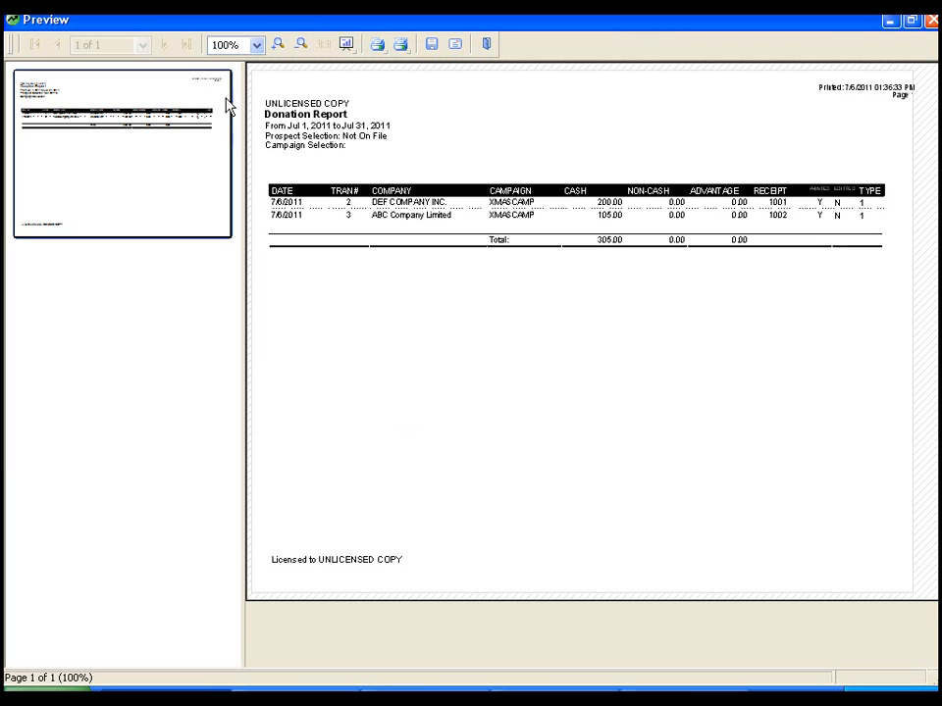
left_click_drag(241, 108, 71, 115)
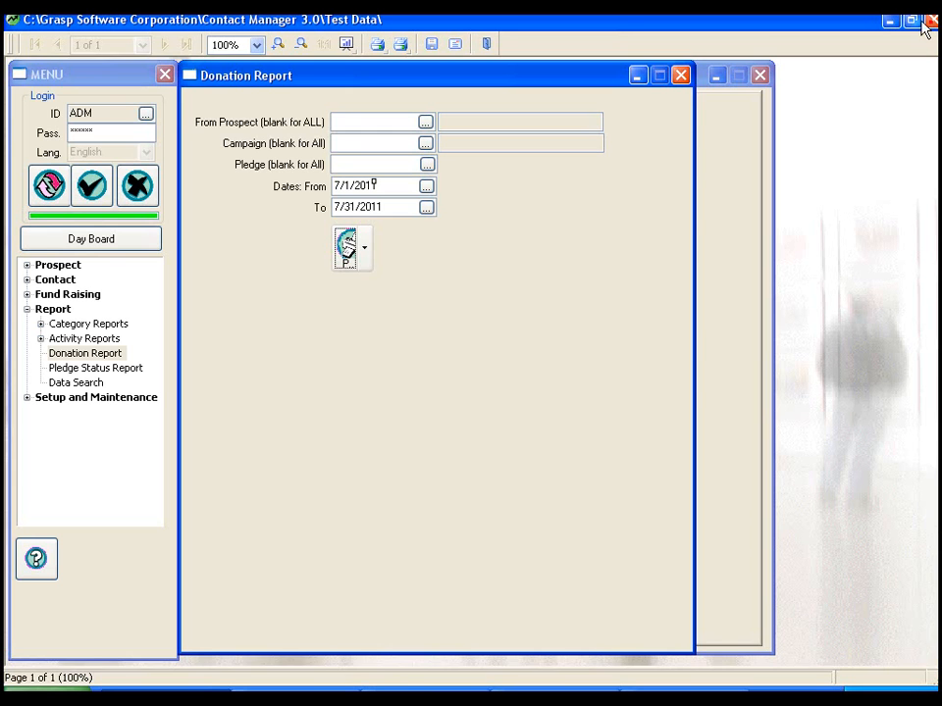
left_click(931, 19)
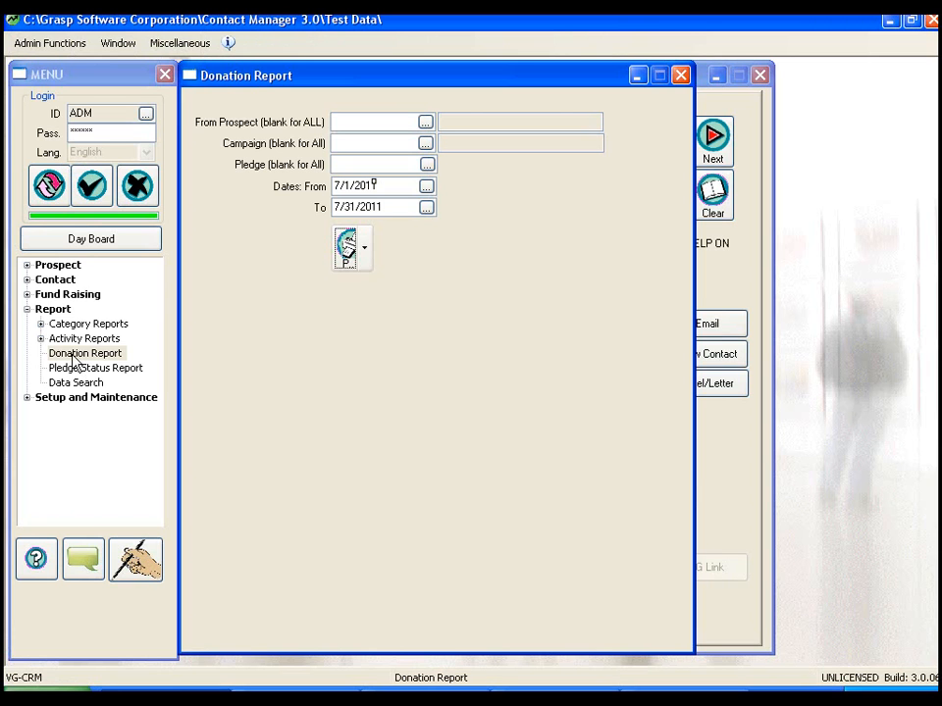
- Close the Donation Report, the donation entry and the Prospect Maintenance windows, leaving only the MENU open
left_click(680, 77)
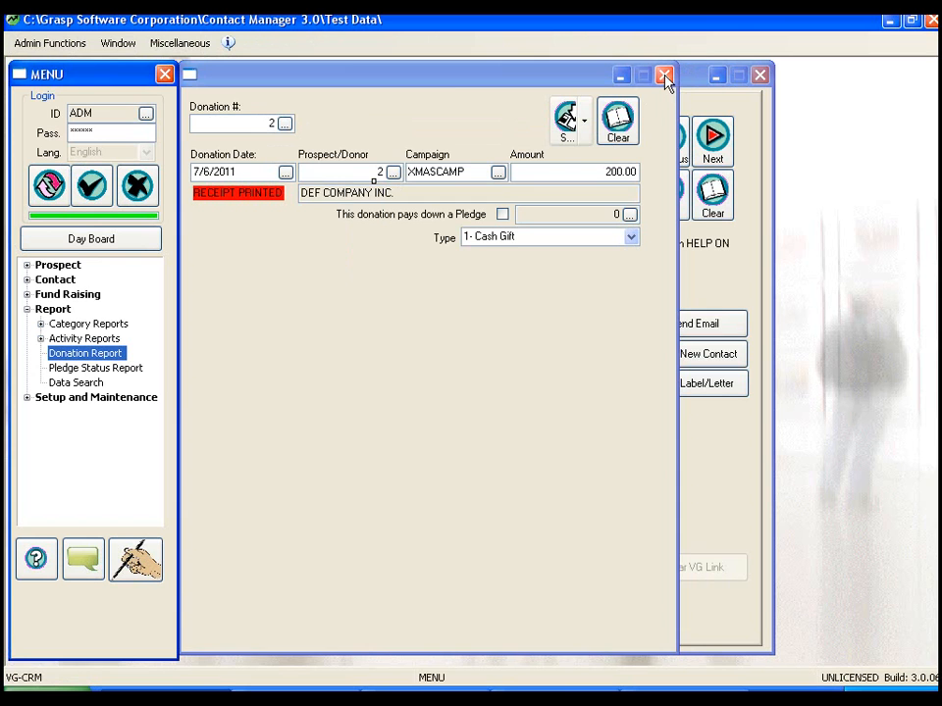
left_click(664, 76)
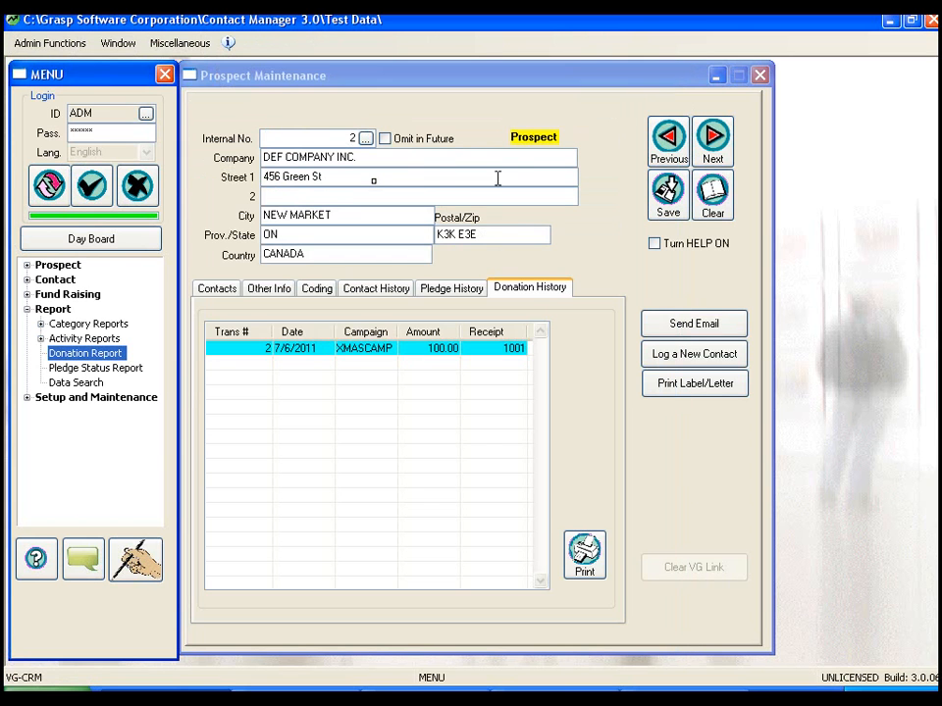
left_click(759, 75)
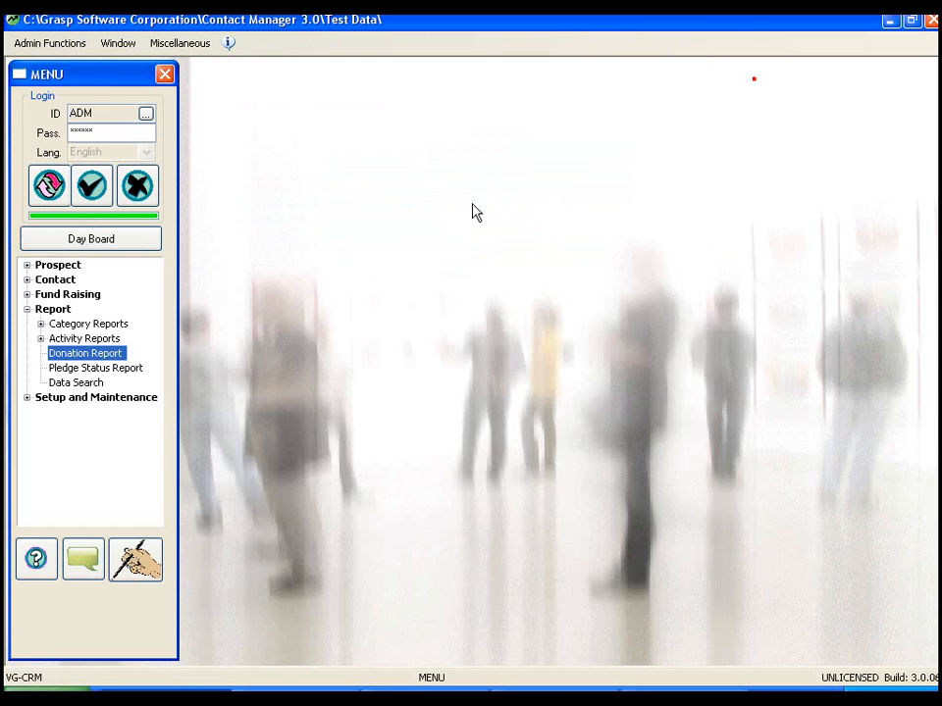